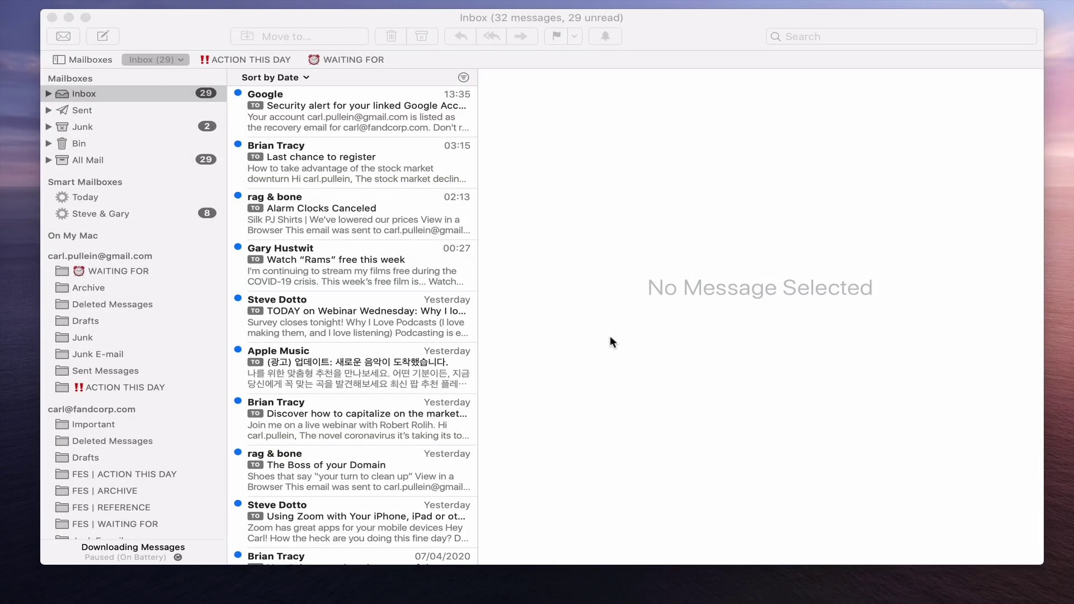
Start a new smart mailbox named 'Action This Day'.
{"action": "left_click", "coordinate": [611, 337]}
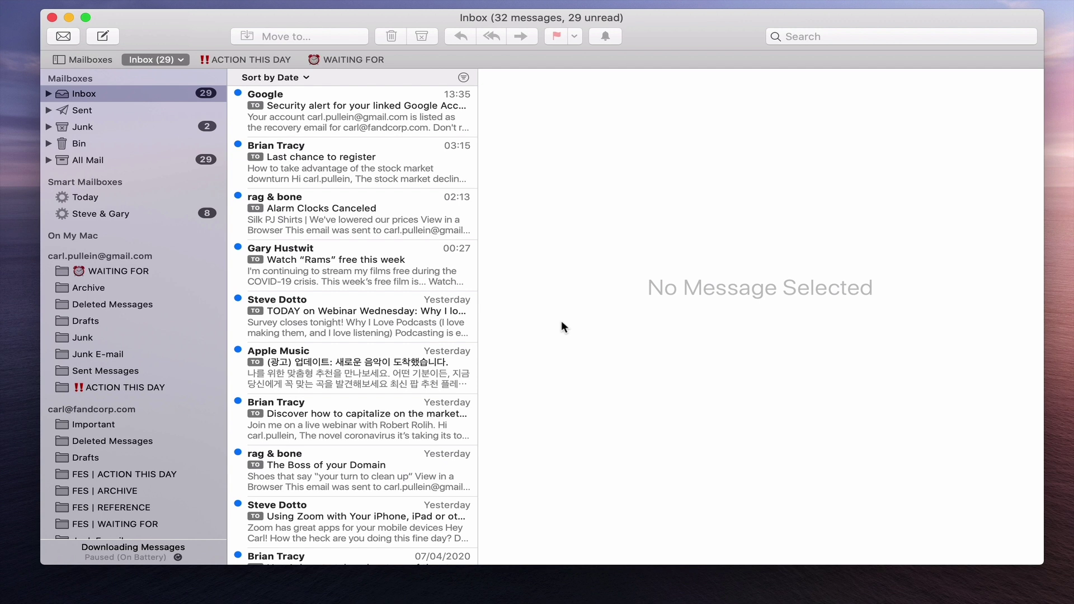
{"action": "mouse_move", "coordinate": [311, 4]}
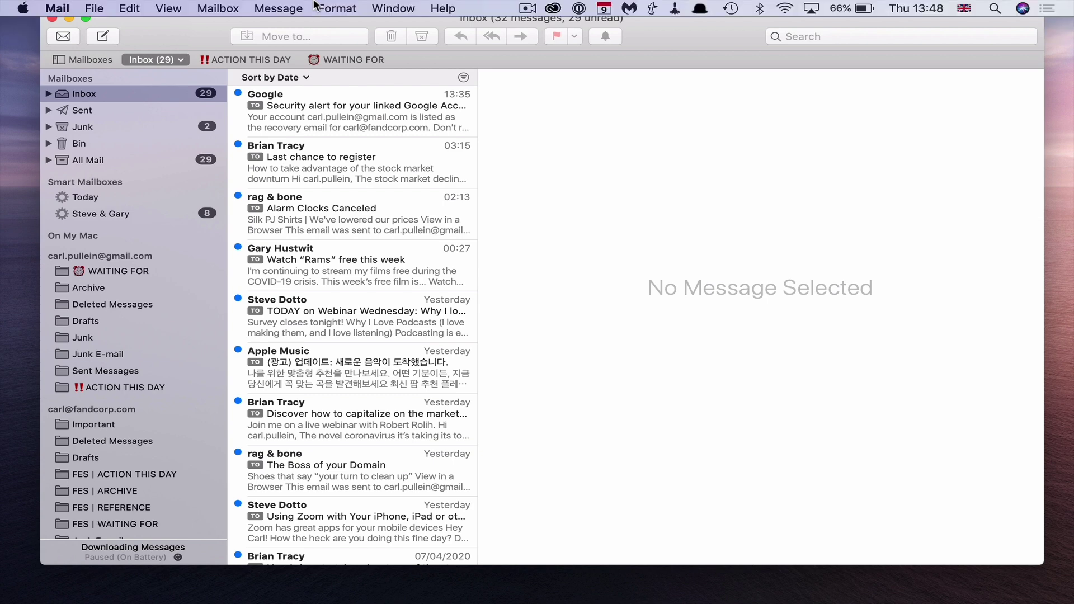
{"action": "left_click", "coordinate": [206, 8]}
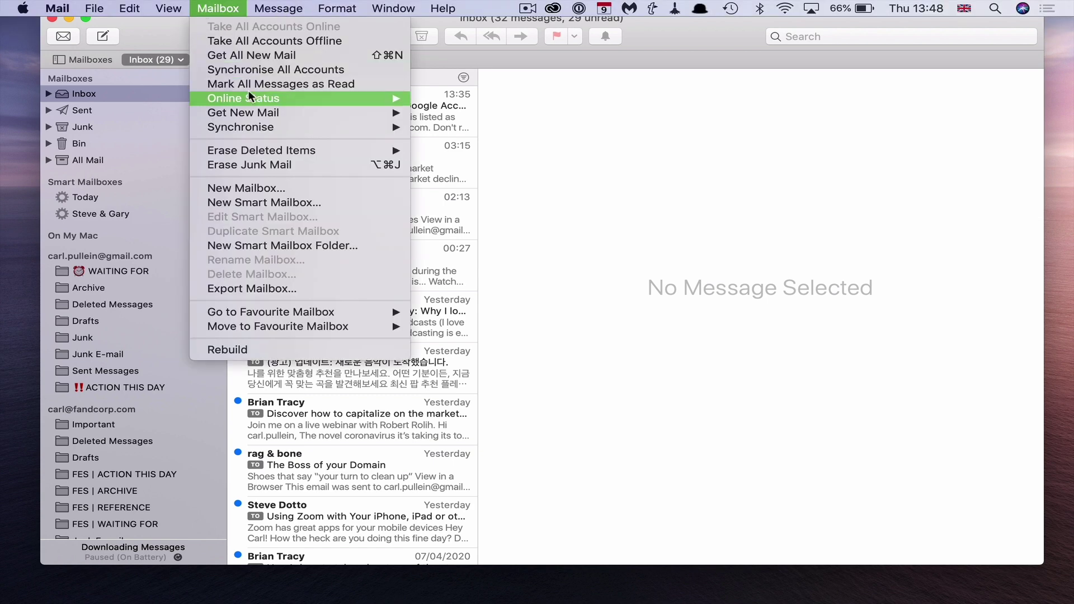
{"action": "mouse_move", "coordinate": [249, 93]}
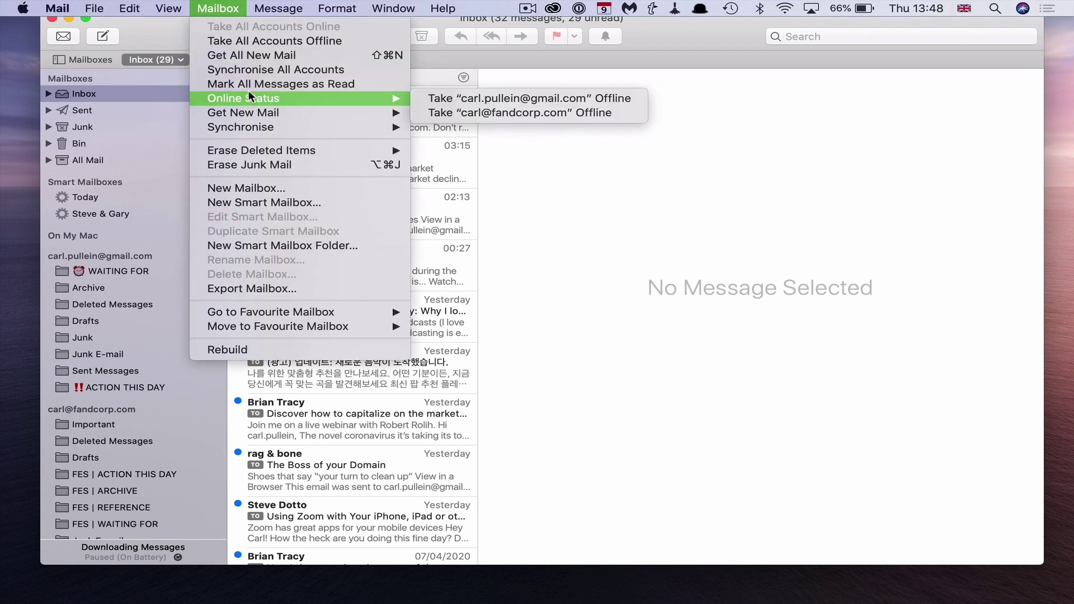
{"action": "left_click", "coordinate": [259, 202]}
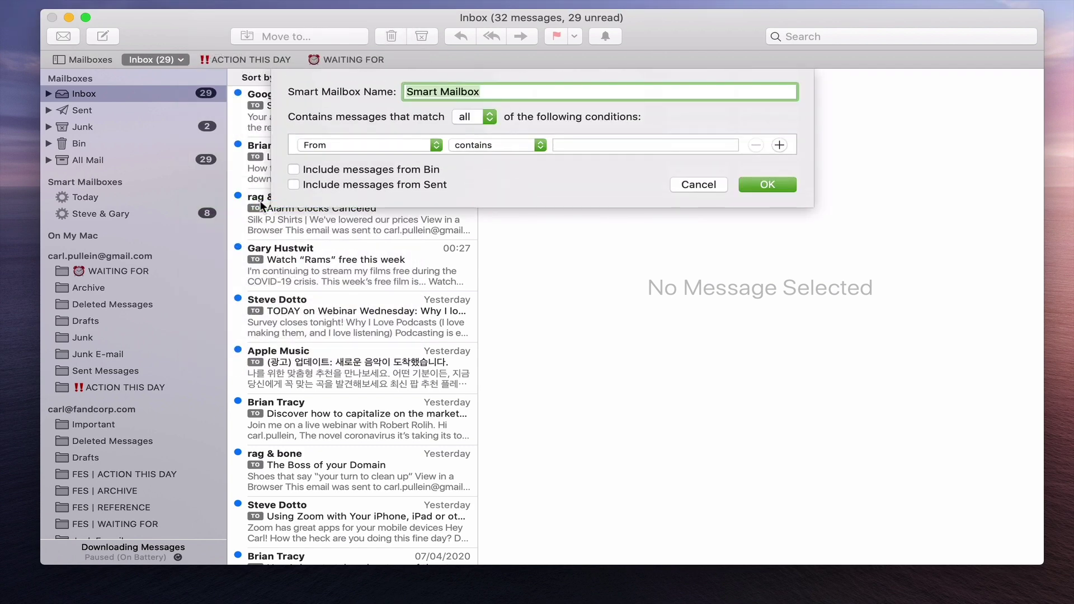
{"action": "type", "text": "A"}
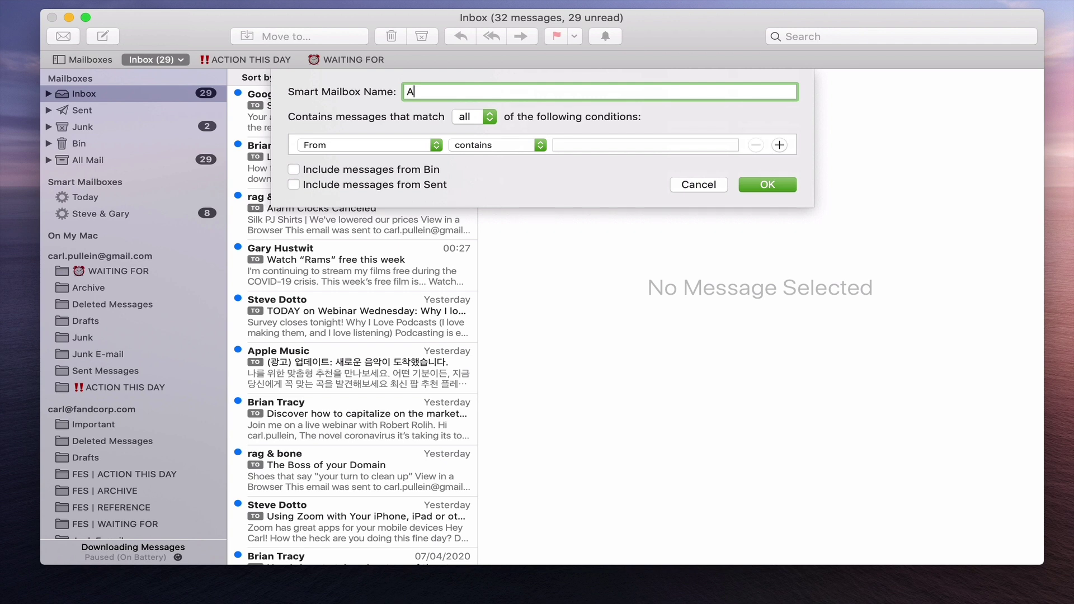
{"action": "type", "text": "ction This Day"}
Add a first condition: message is in the ACTION THIS DAY mailbox.
{"action": "left_click", "coordinate": [435, 143]}
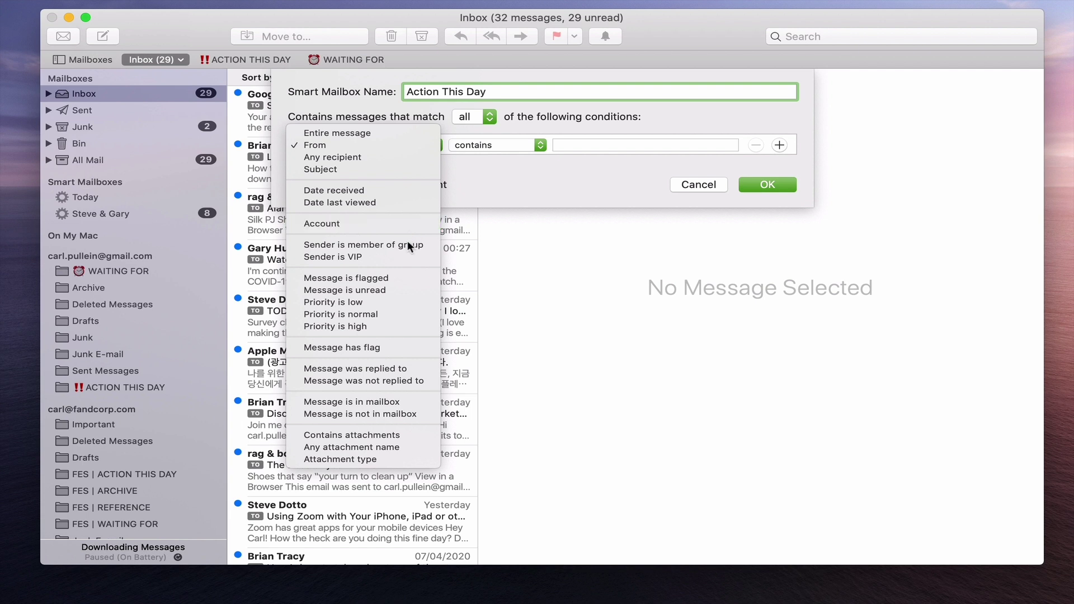
{"action": "left_click", "coordinate": [404, 401]}
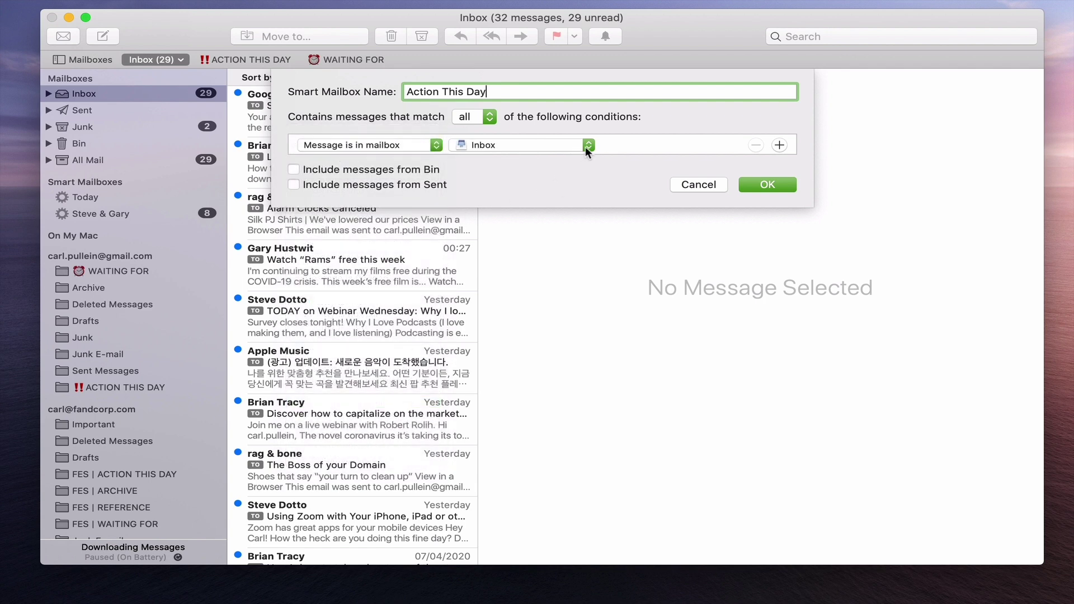
{"action": "left_click", "coordinate": [592, 144]}
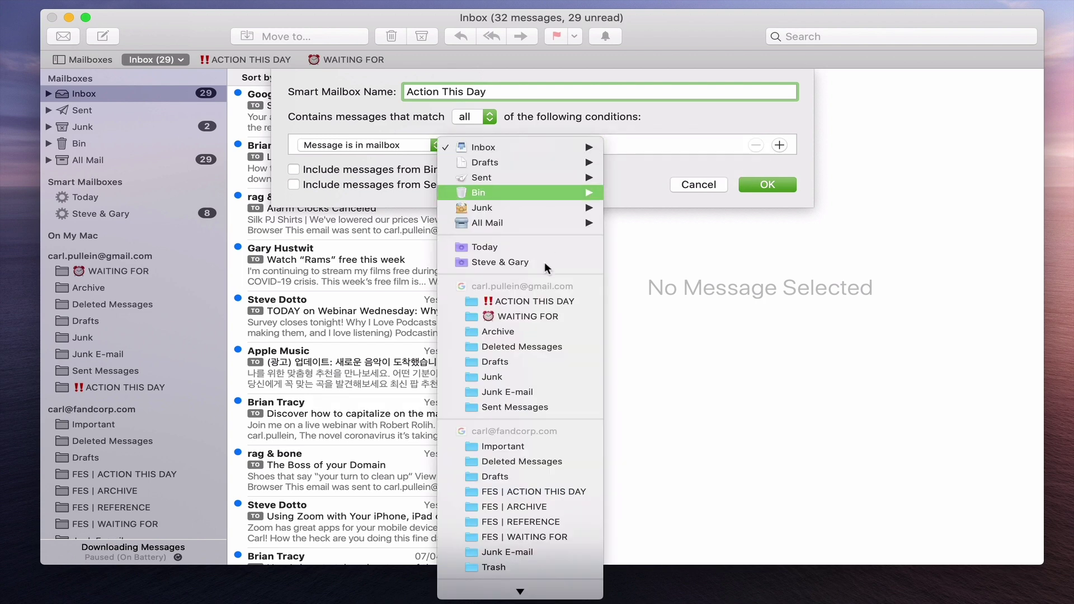
{"action": "left_click", "coordinate": [544, 301]}
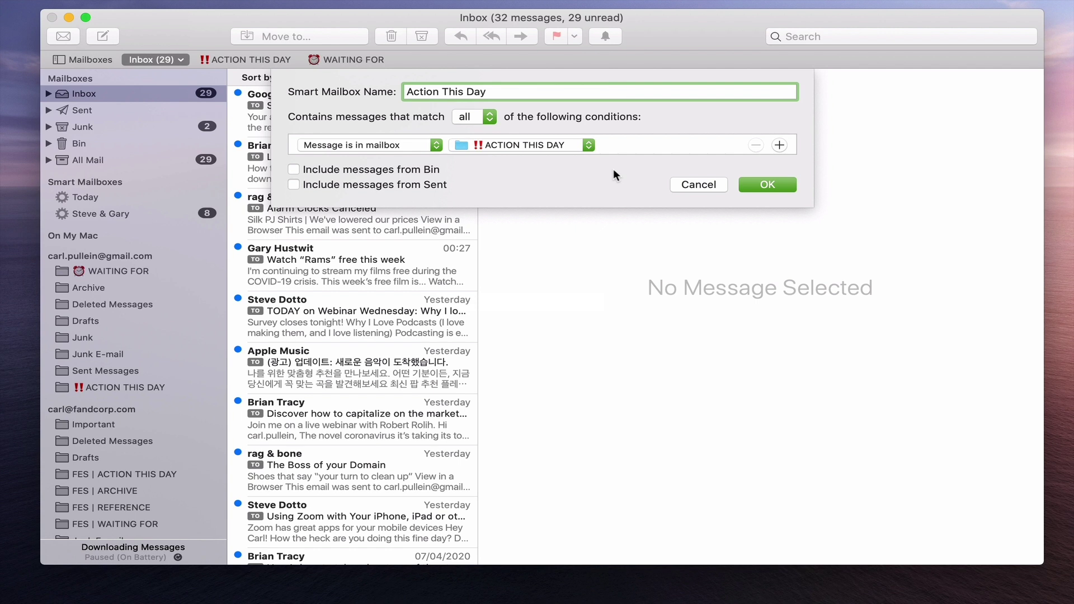
Add a second condition for FES | ACTION THIS DAY and match any condition.
{"action": "left_click", "coordinate": [780, 145]}
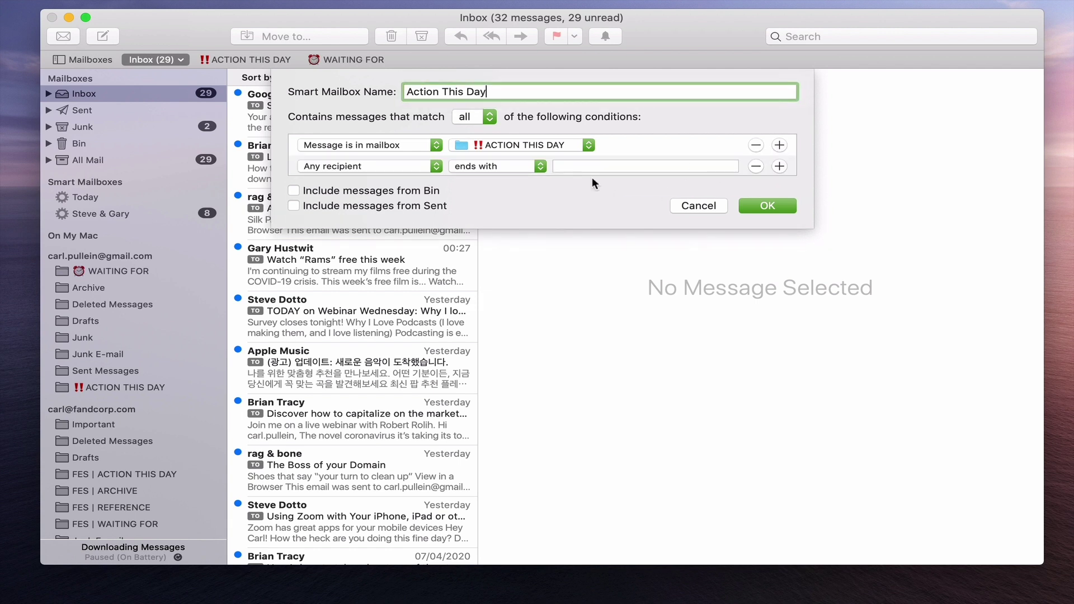
{"action": "left_click", "coordinate": [433, 165]}
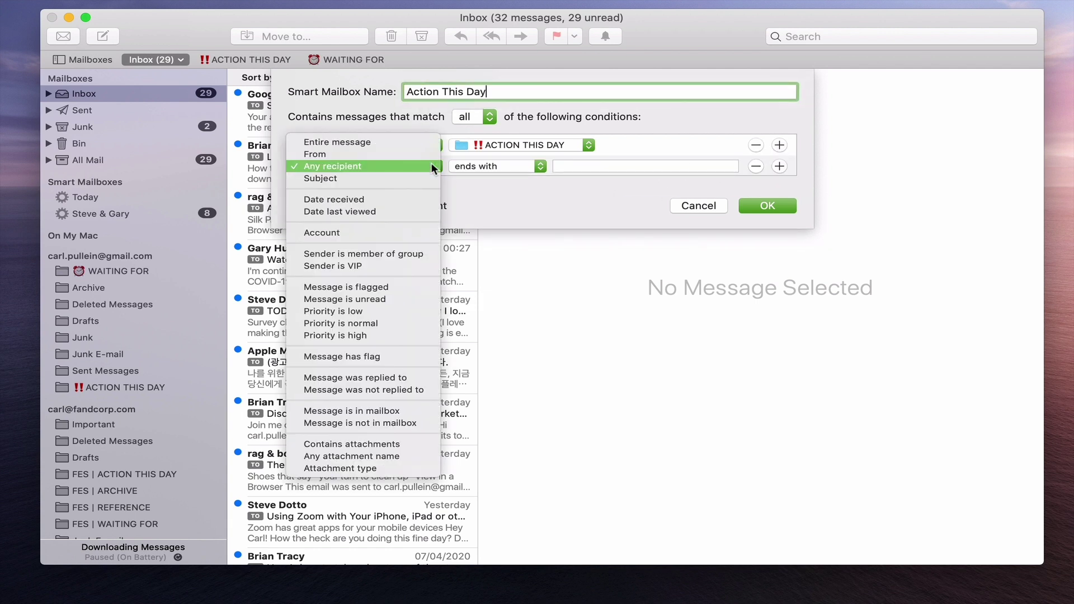
{"action": "left_click", "coordinate": [396, 411]}
{"action": "left_click", "coordinate": [585, 164]}
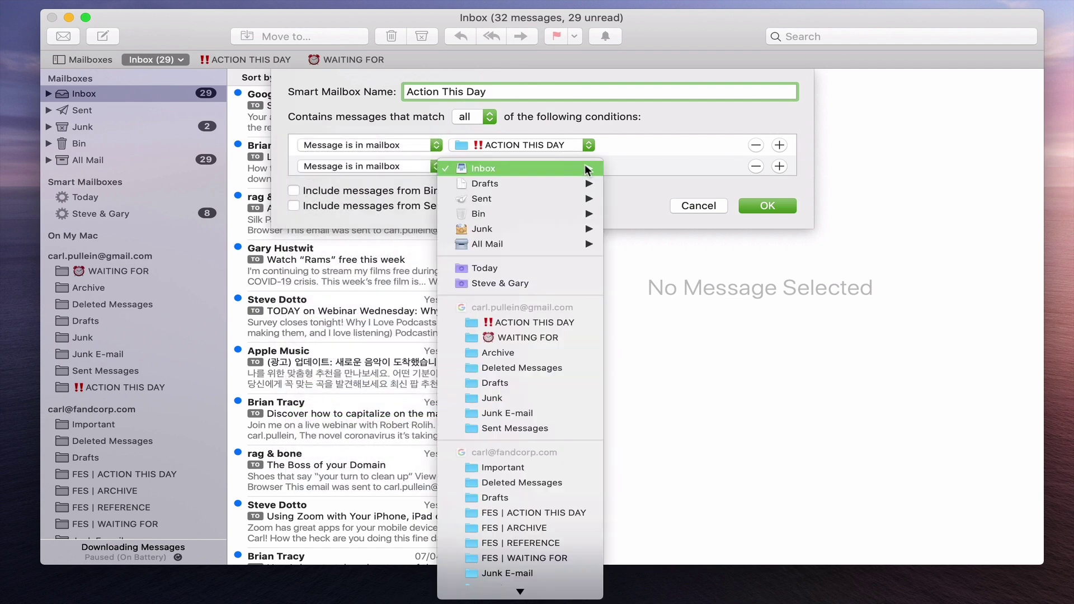
{"action": "left_click", "coordinate": [549, 511]}
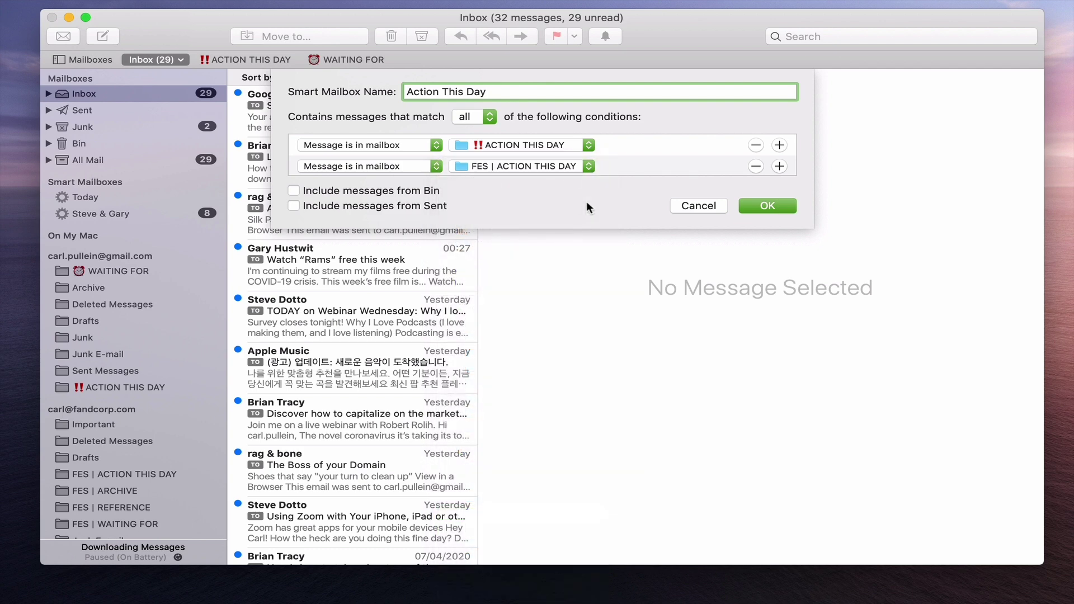
{"action": "left_click", "coordinate": [486, 115]}
{"action": "left_click", "coordinate": [485, 106]}
Save the Action This Day smart mailbox and browse its 4 gathered messages.
{"action": "left_click", "coordinate": [767, 206]}
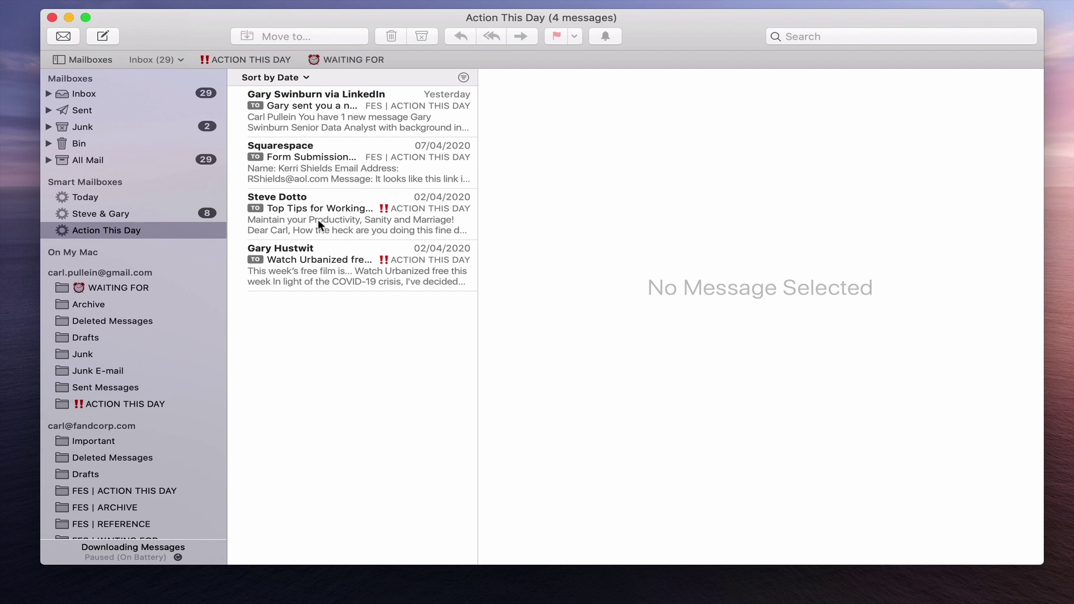
{"action": "scroll", "coordinate": [134, 473], "scroll_direction": "down", "scroll_amount": 3}
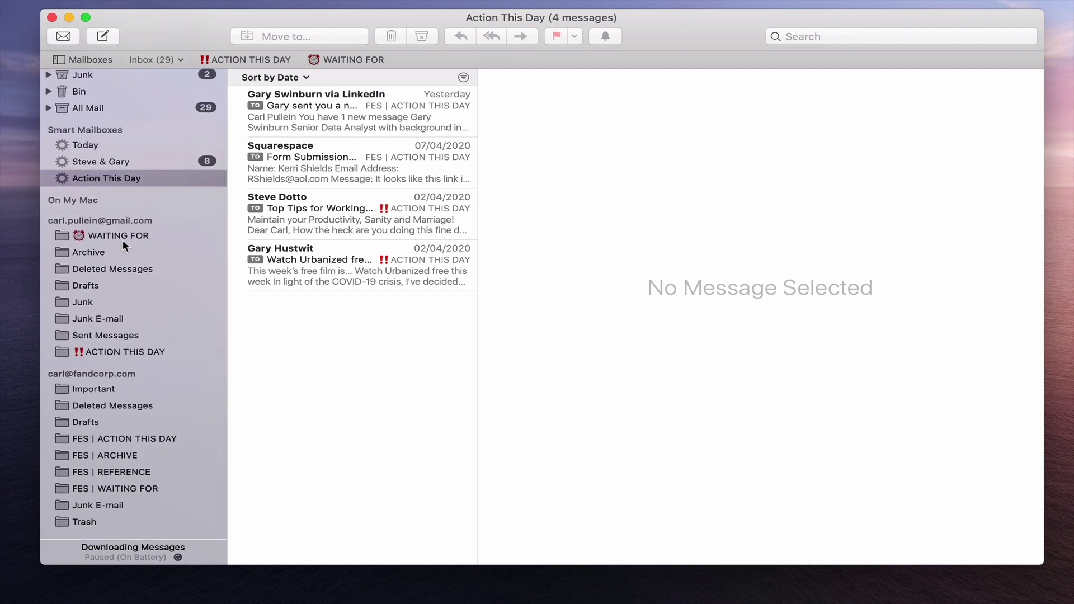
{"action": "mouse_move", "coordinate": [261, 3]}
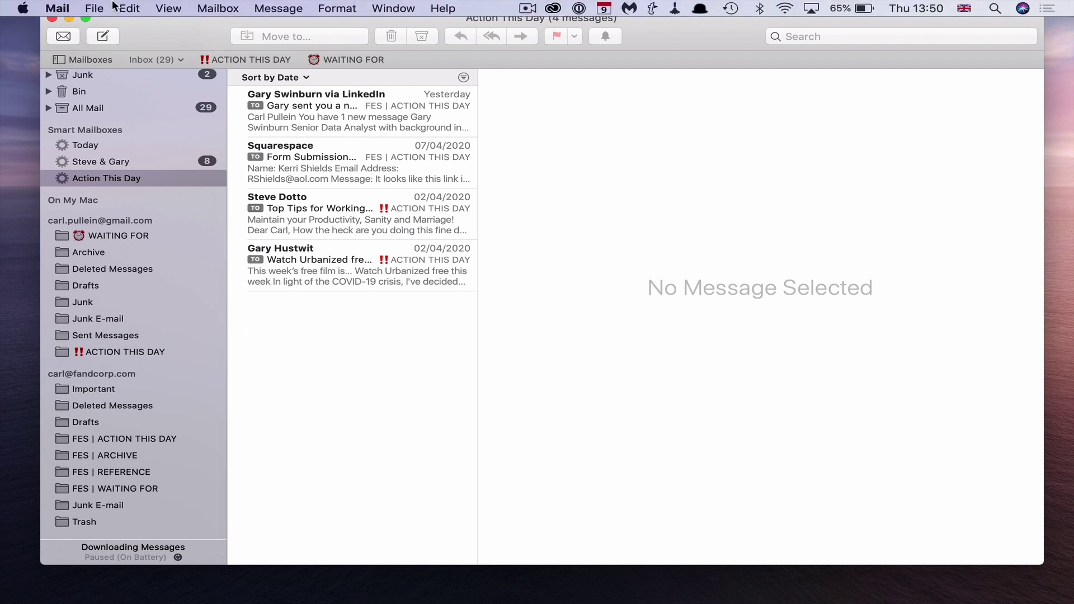
Start a smart mailbox named 'Waiting For' matching messages in the WAITING FOR mailbox.
{"action": "left_click", "coordinate": [69, 7]}
{"action": "mouse_move", "coordinate": [215, 8]}
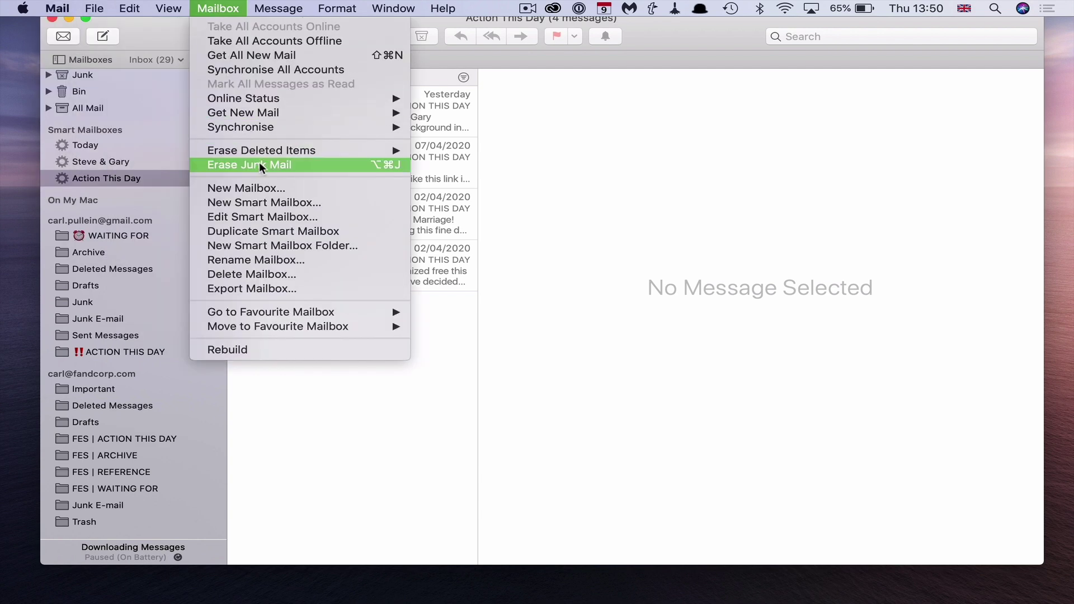
{"action": "left_click", "coordinate": [266, 202]}
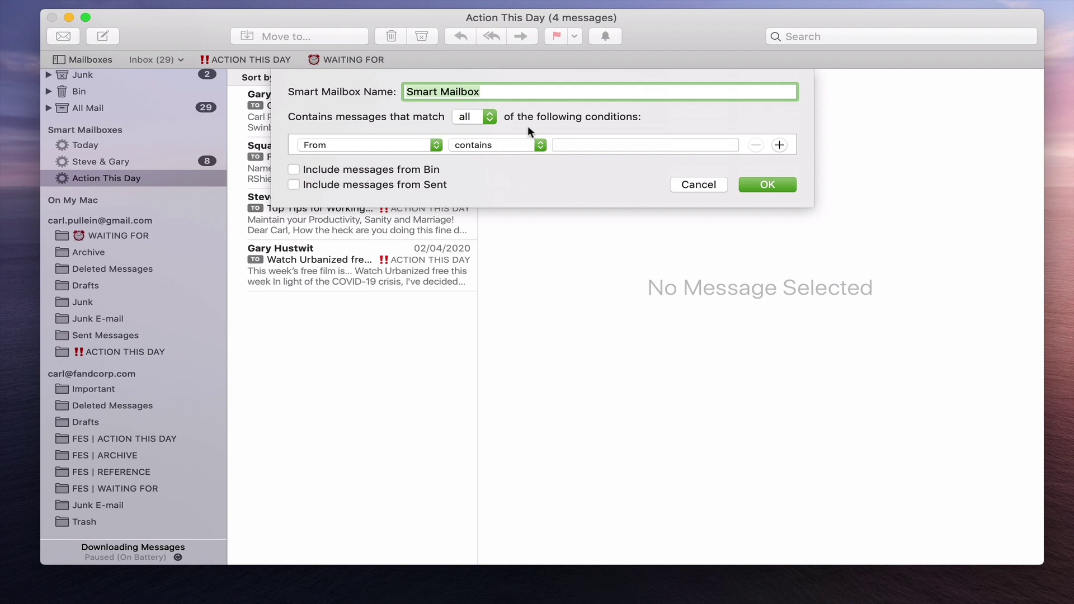
{"action": "type", "text": "Waiting For"}
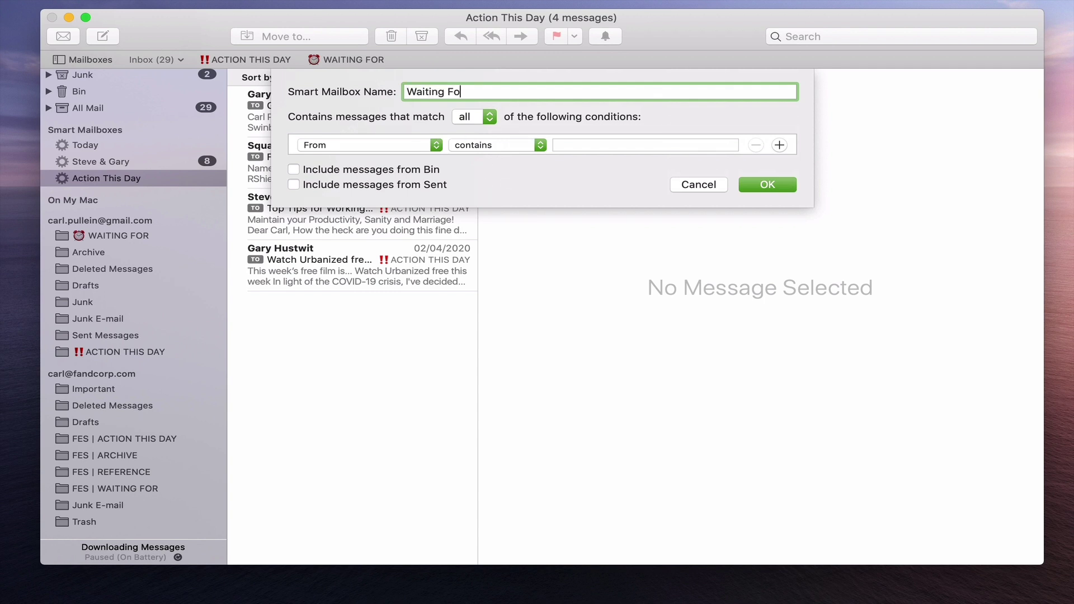
{"action": "left_click", "coordinate": [433, 143]}
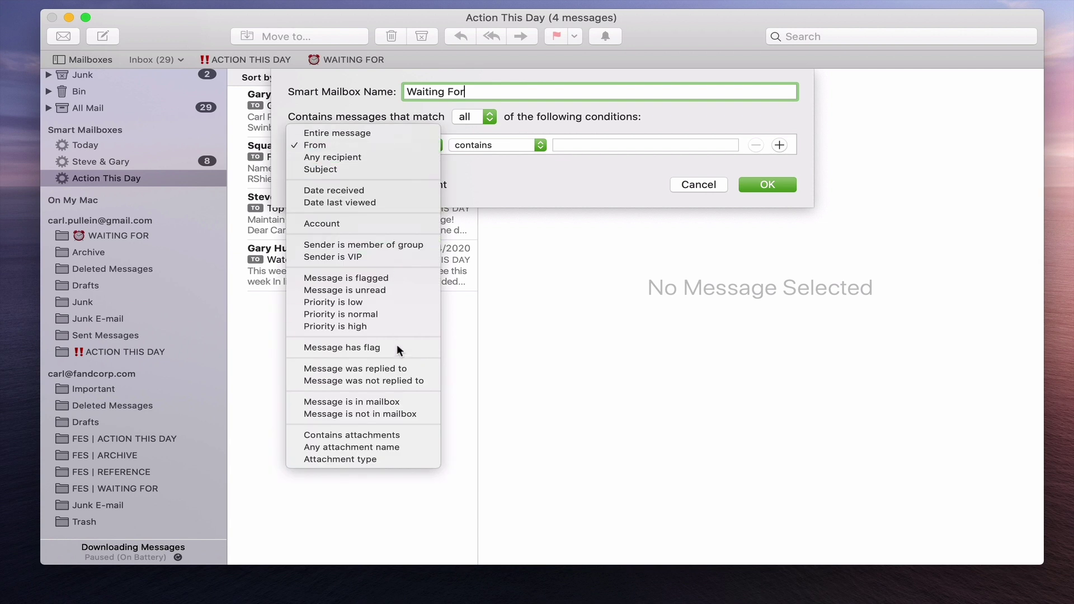
{"action": "left_click", "coordinate": [402, 402]}
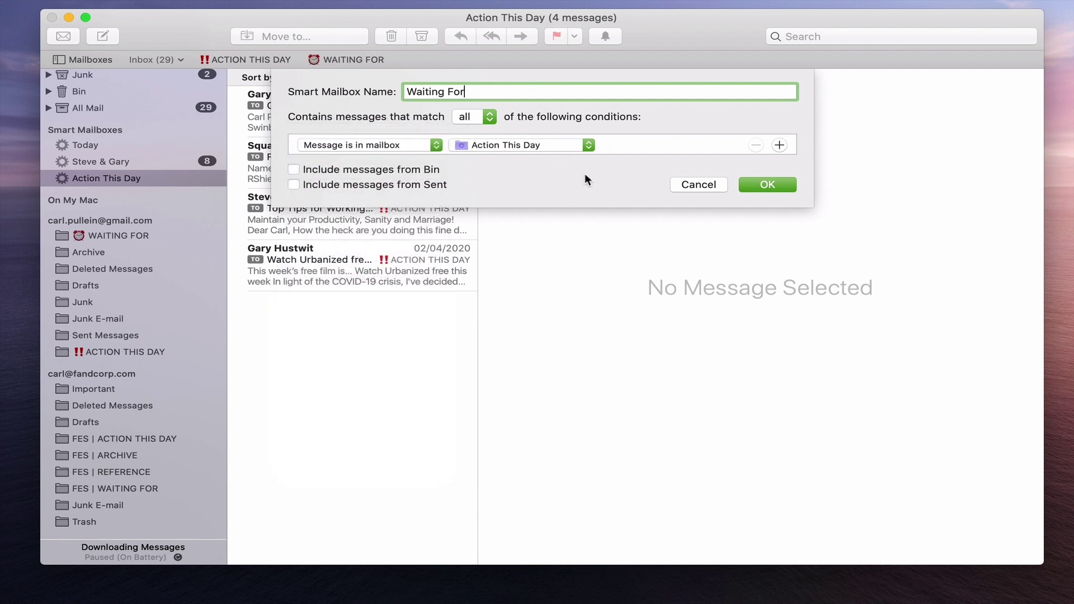
{"action": "left_click", "coordinate": [590, 144]}
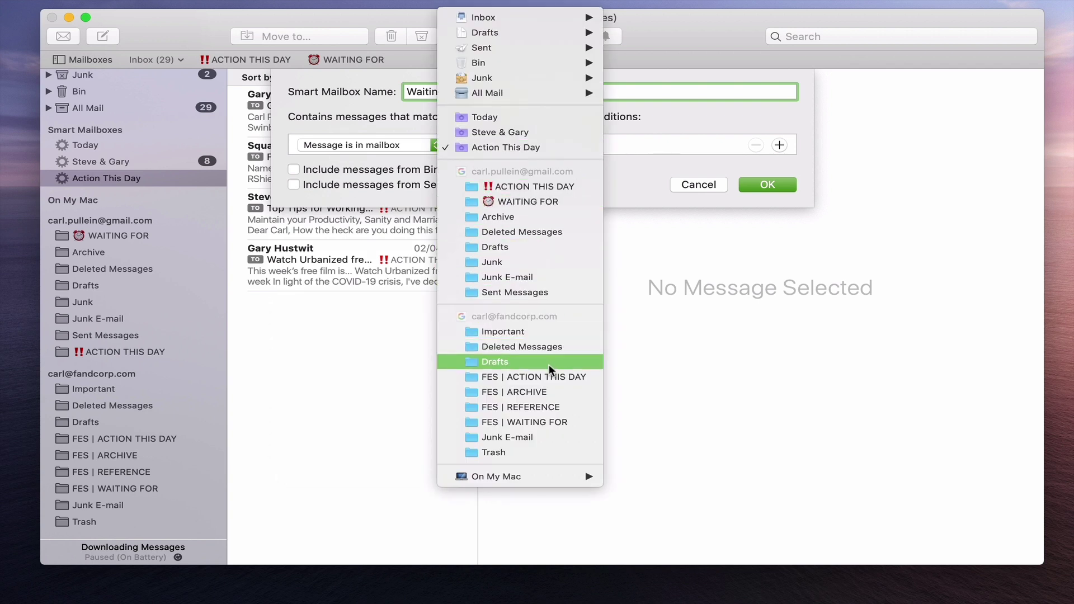
{"action": "left_click", "coordinate": [528, 202]}
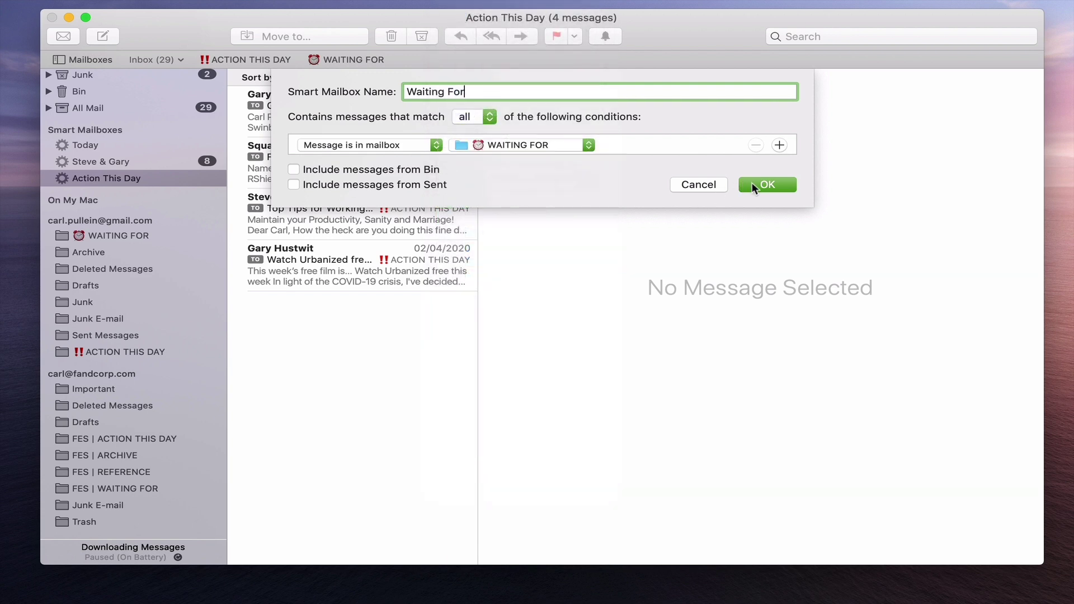
Add a second condition for FES | WAITING FOR and save the smart mailbox.
{"action": "left_click", "coordinate": [779, 145]}
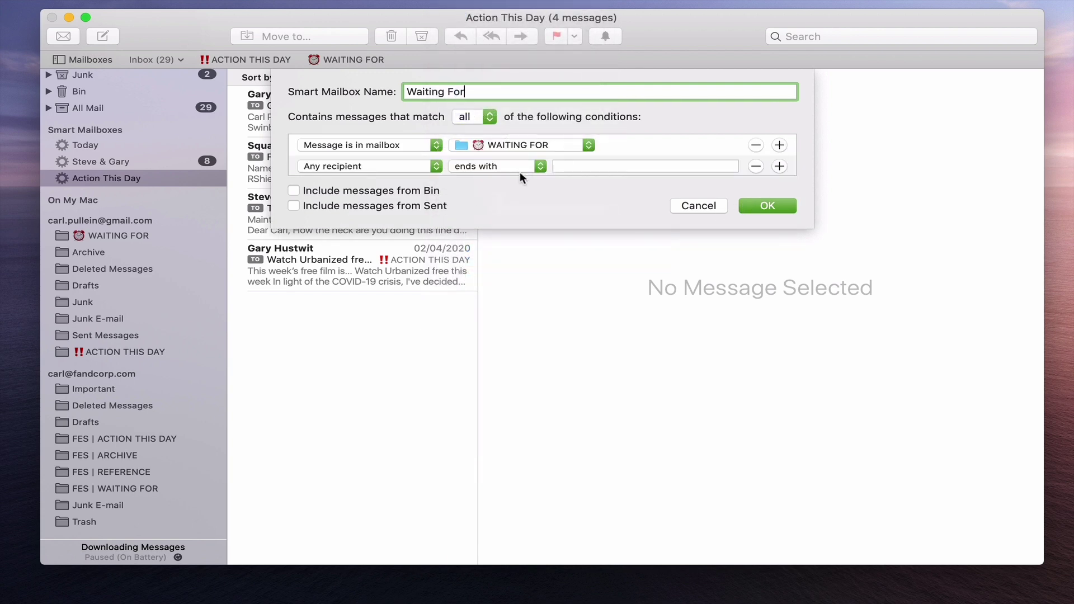
{"action": "left_click", "coordinate": [435, 167]}
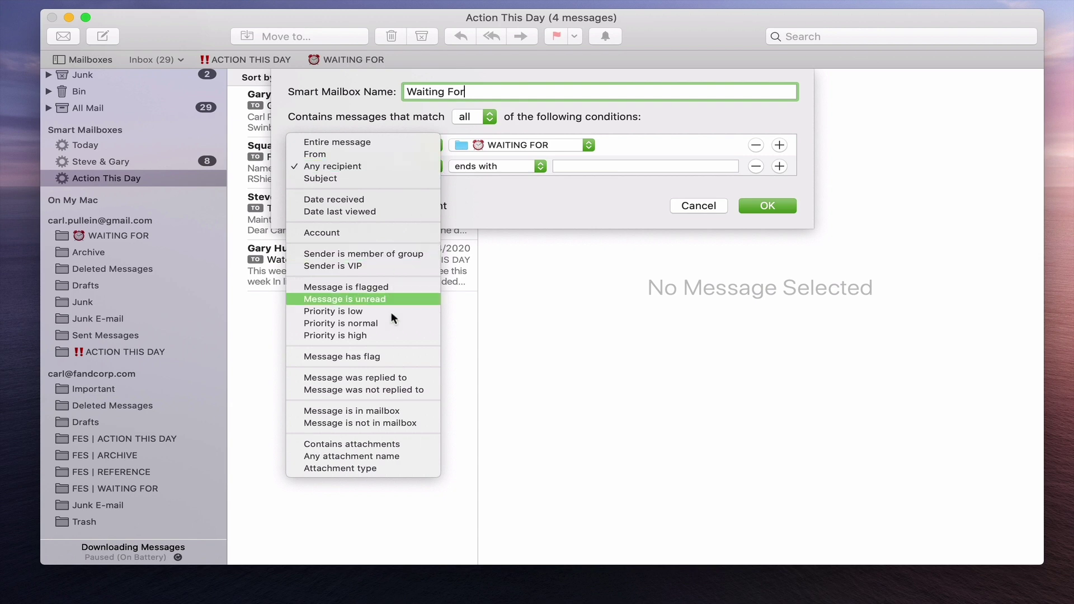
{"action": "left_click", "coordinate": [383, 412]}
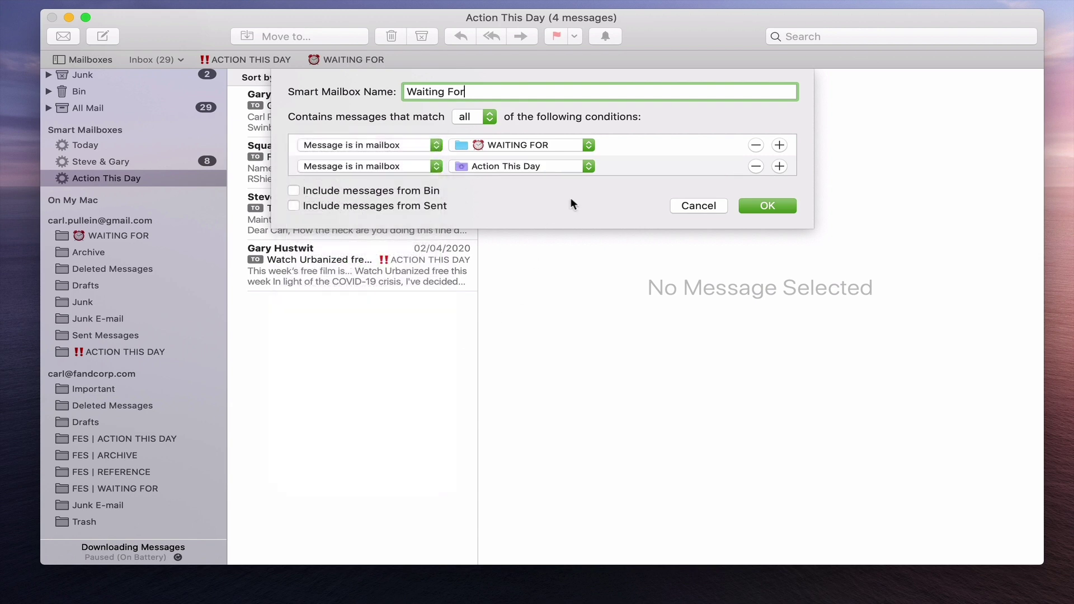
{"action": "left_click", "coordinate": [588, 169]}
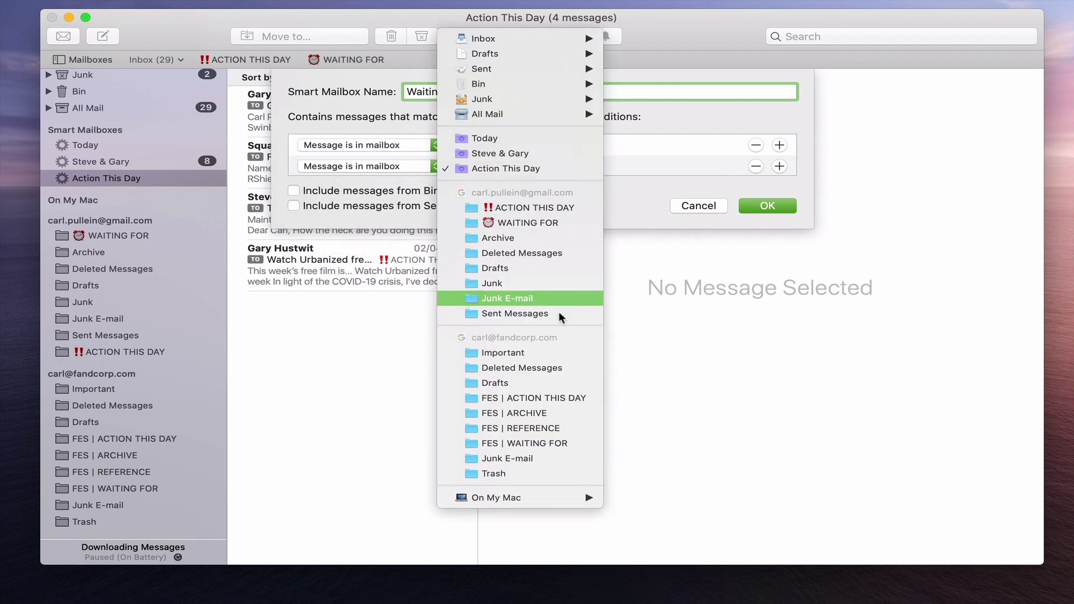
{"action": "left_click", "coordinate": [553, 441]}
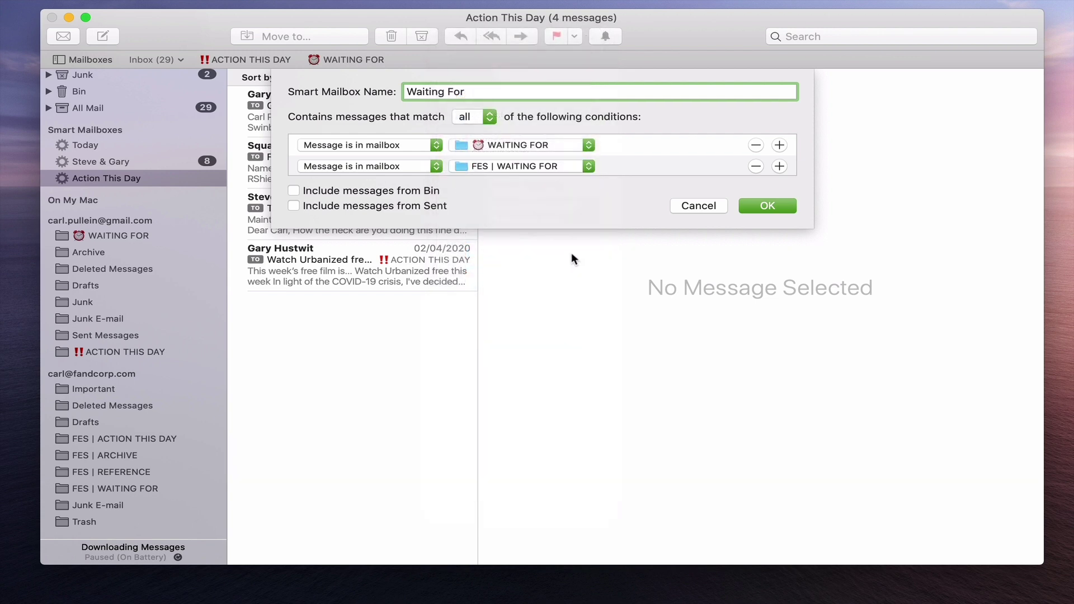
{"action": "left_click", "coordinate": [760, 206]}
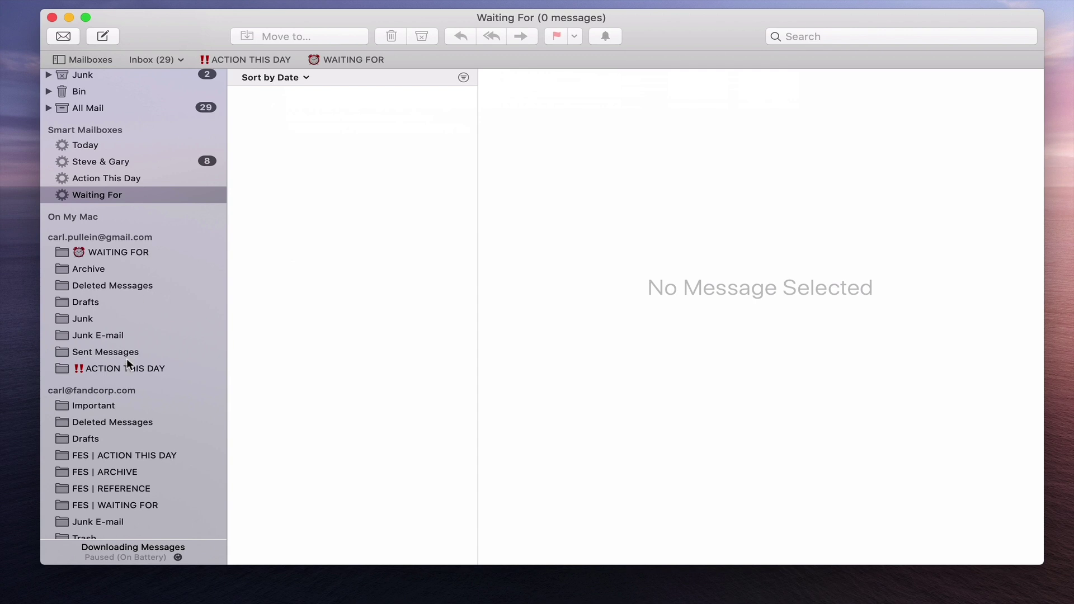
Compare both WAITING FOR folders with the Waiting For smart mailbox, ending on Action This Day.
{"action": "left_click", "coordinate": [130, 252]}
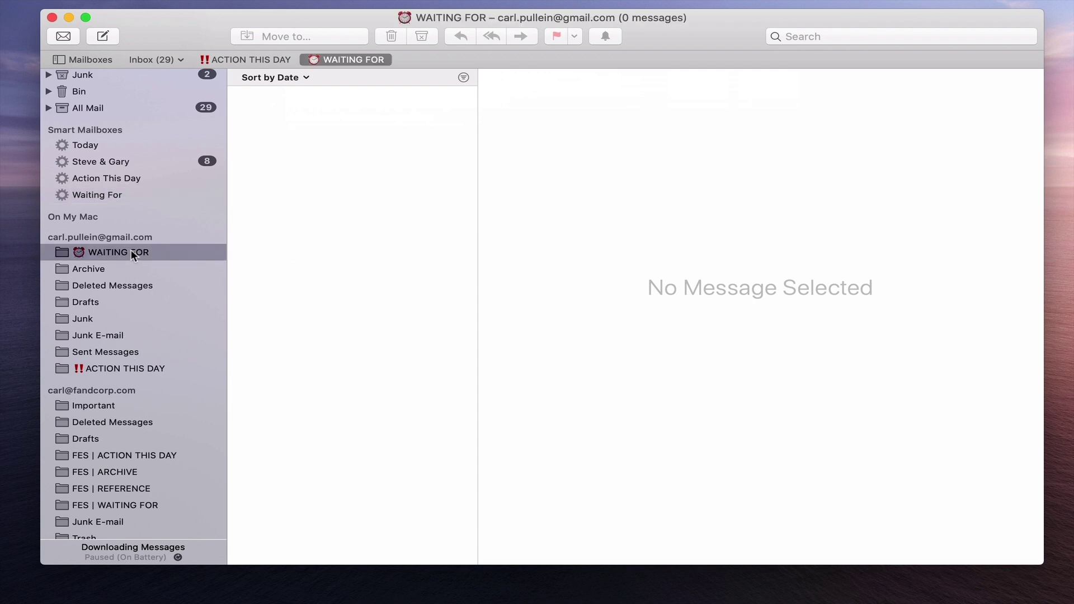
{"action": "scroll", "coordinate": [146, 438], "scroll_direction": "down", "scroll_amount": 2}
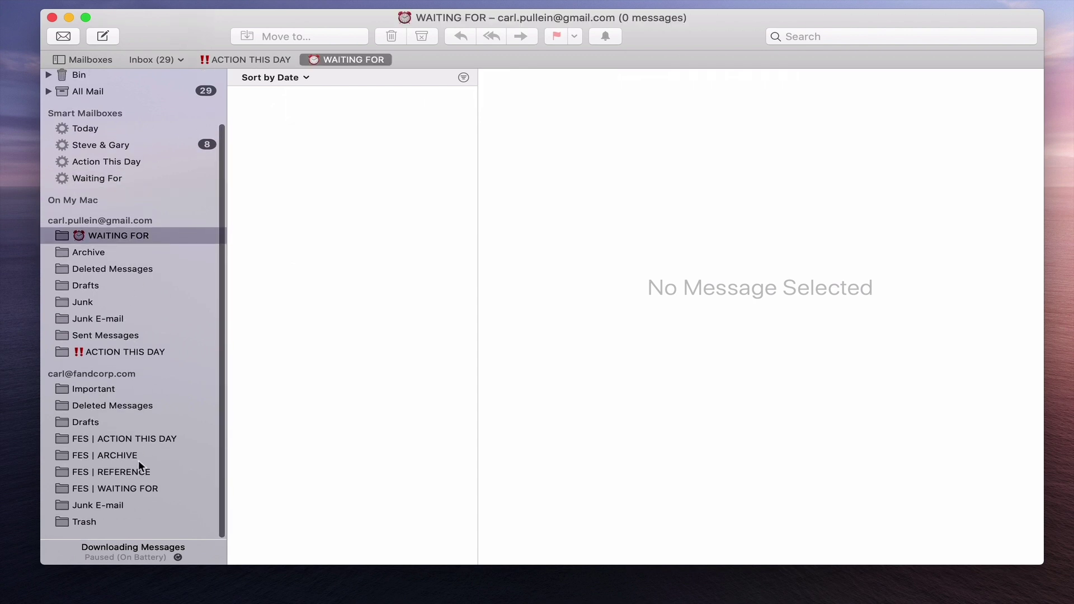
{"action": "left_click", "coordinate": [123, 489]}
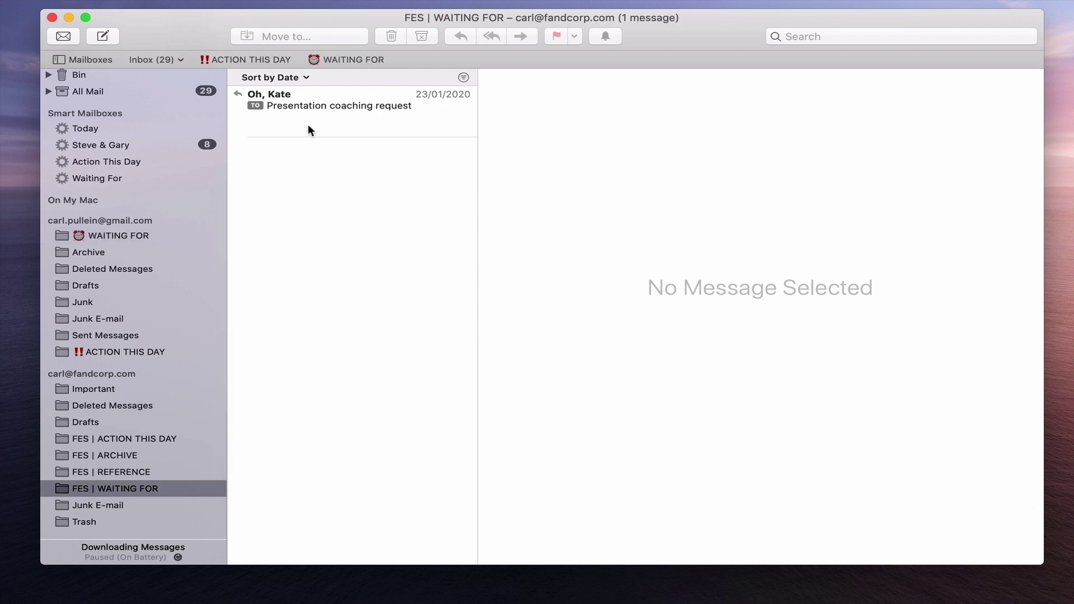
{"action": "left_click", "coordinate": [121, 185]}
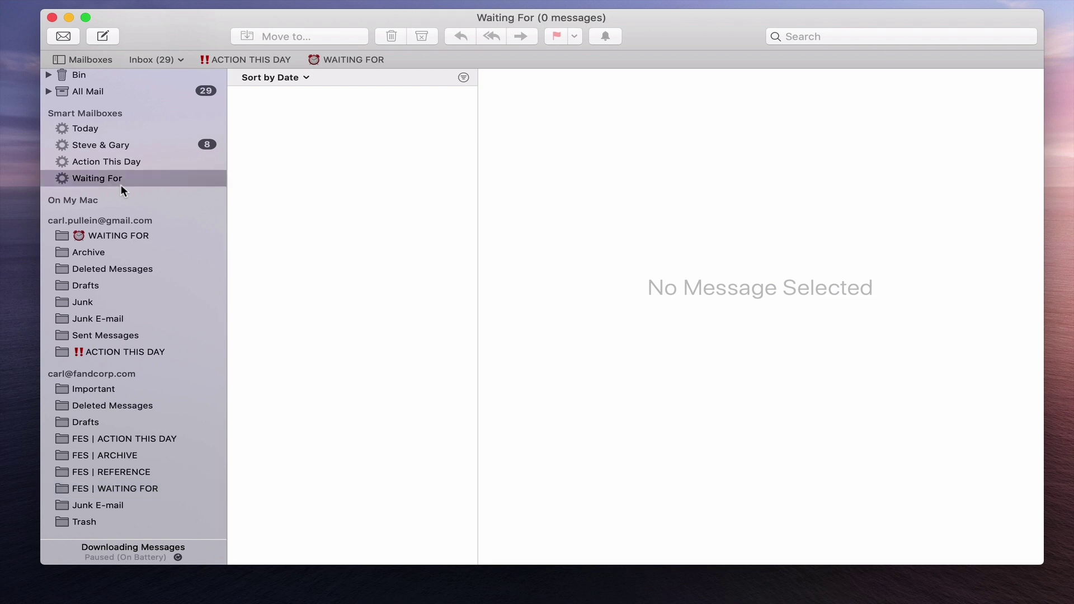
{"action": "left_click", "coordinate": [144, 485]}
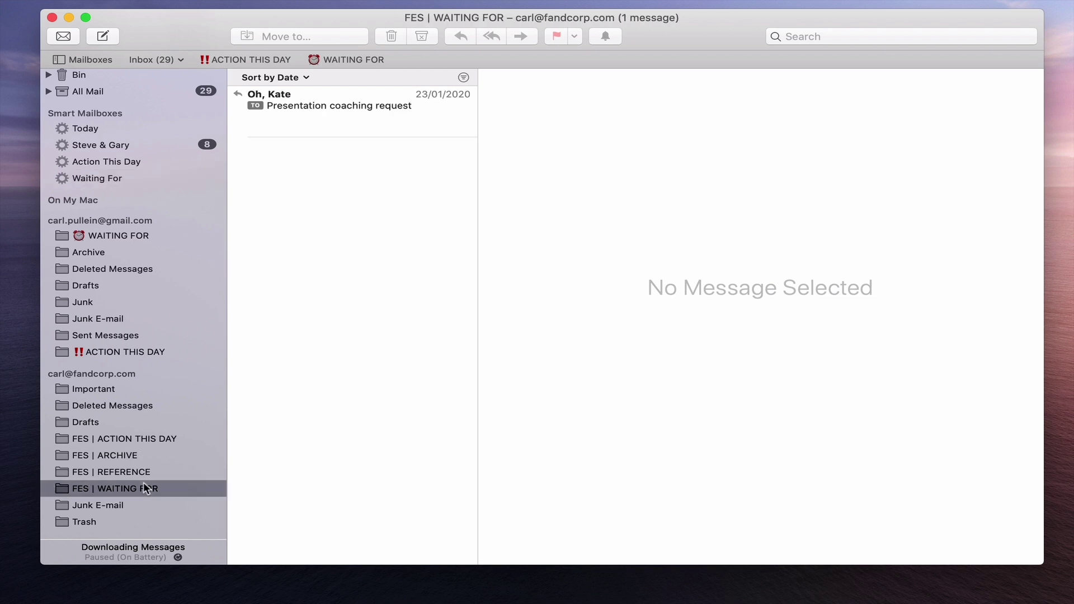
{"action": "left_click", "coordinate": [110, 179]}
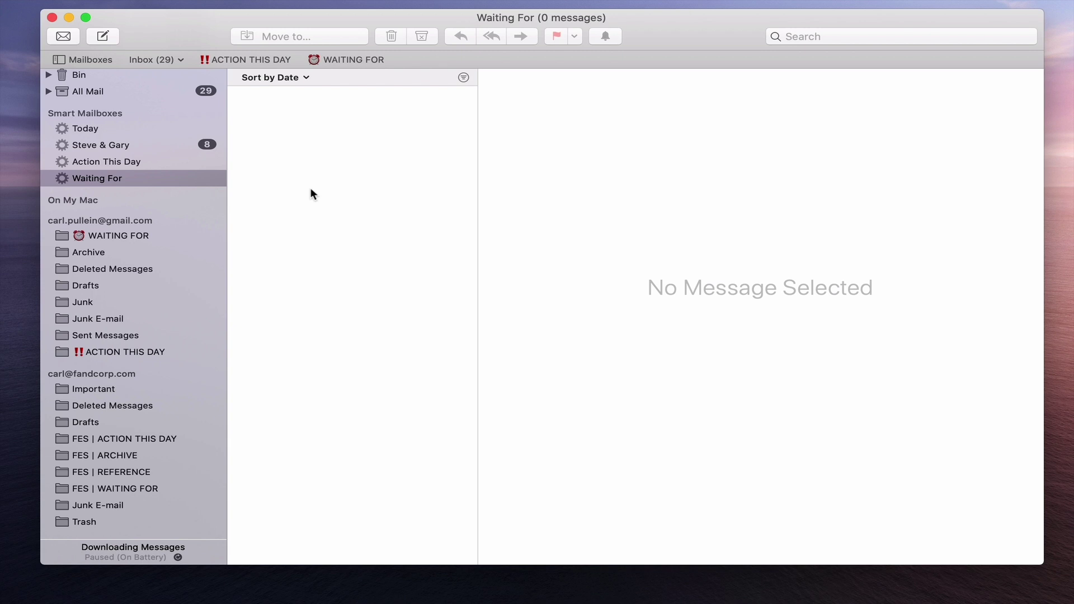
{"action": "left_click", "coordinate": [94, 168]}
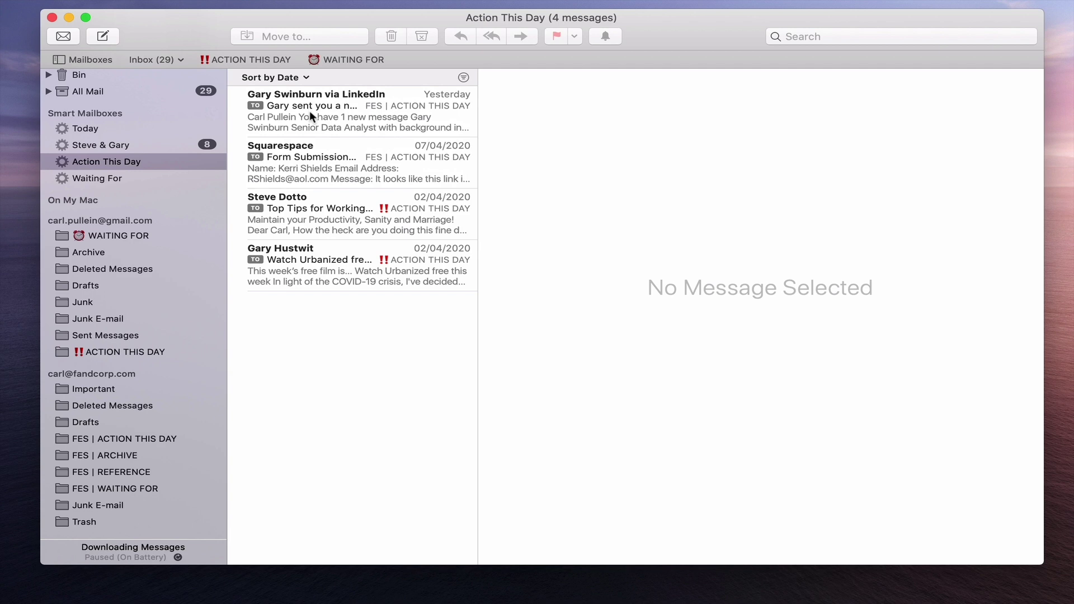
Show the All Mail mailbox with 10,367 messages across both accounts, then the Mail menu.
{"action": "left_click", "coordinate": [101, 91]}
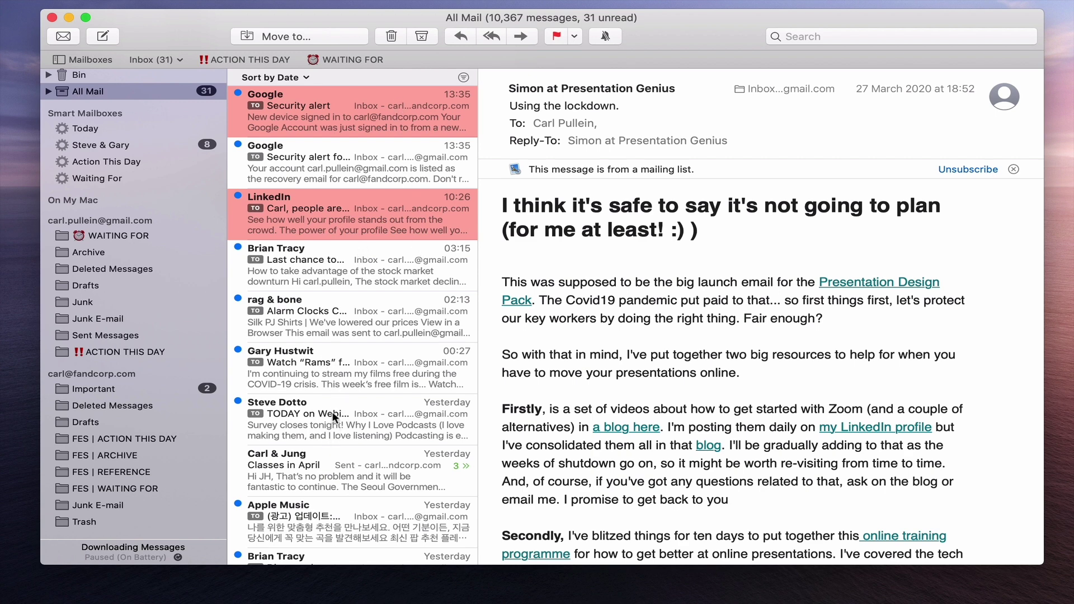
{"action": "scroll", "coordinate": [335, 430], "scroll_direction": "up", "scroll_amount": 2}
{"action": "left_click", "coordinate": [62, 8]}
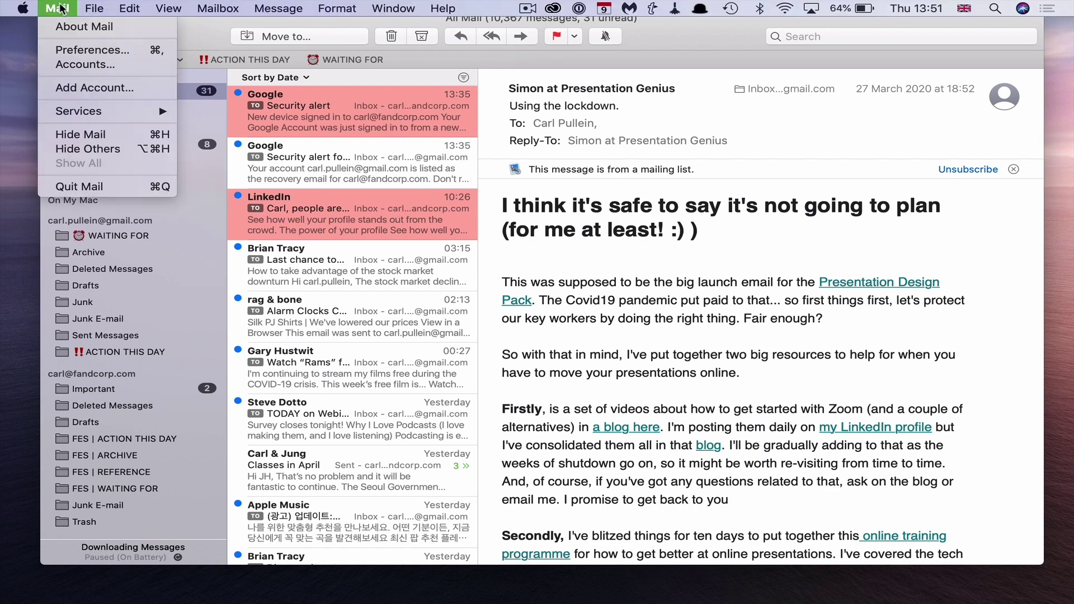
Create a rule named 'FES Colour' with the condition Account is the FES work account.
{"action": "left_click", "coordinate": [103, 49]}
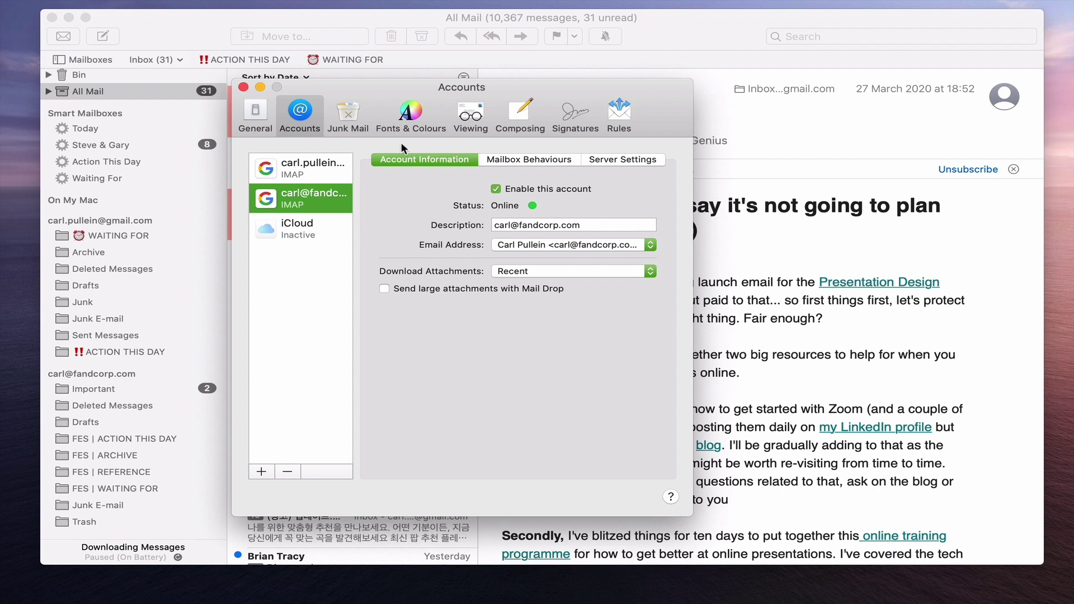
{"action": "left_click", "coordinate": [620, 115]}
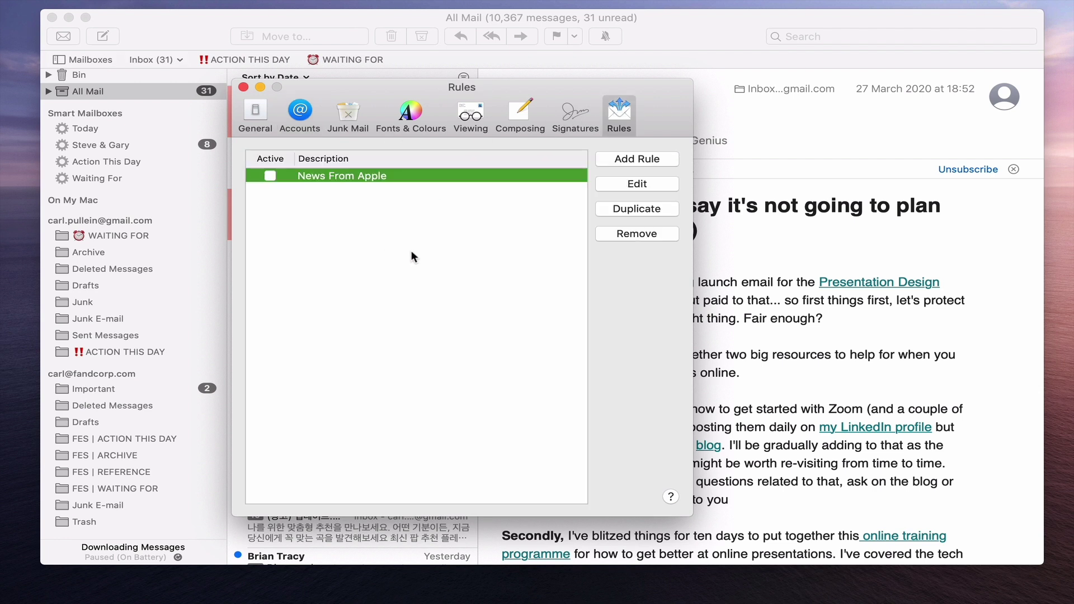
{"action": "left_click", "coordinate": [634, 157]}
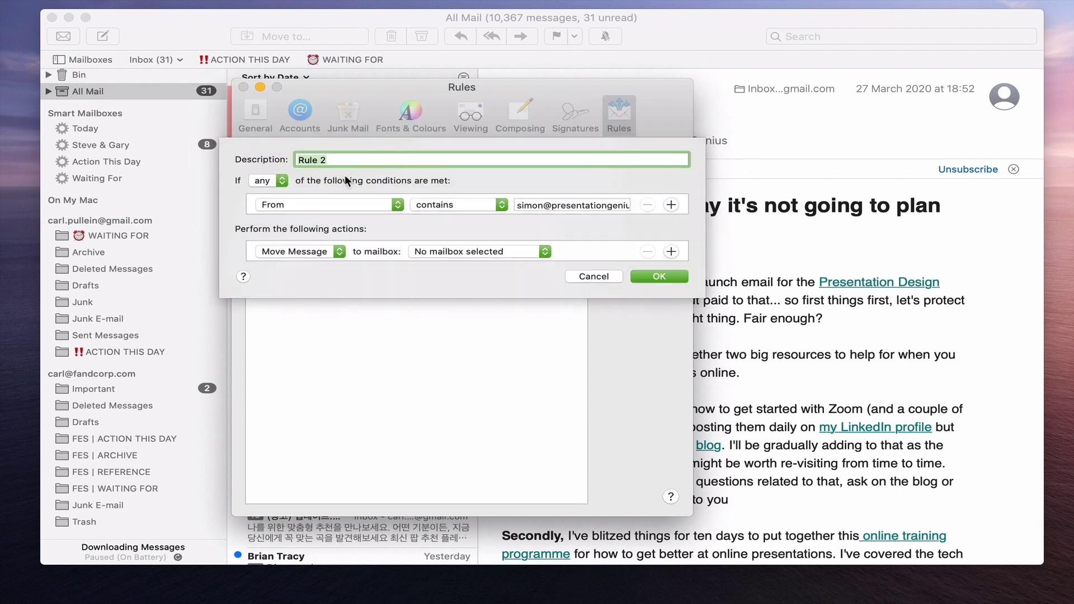
{"action": "type", "text": "FES Colour"}
{"action": "left_click", "coordinate": [396, 206]}
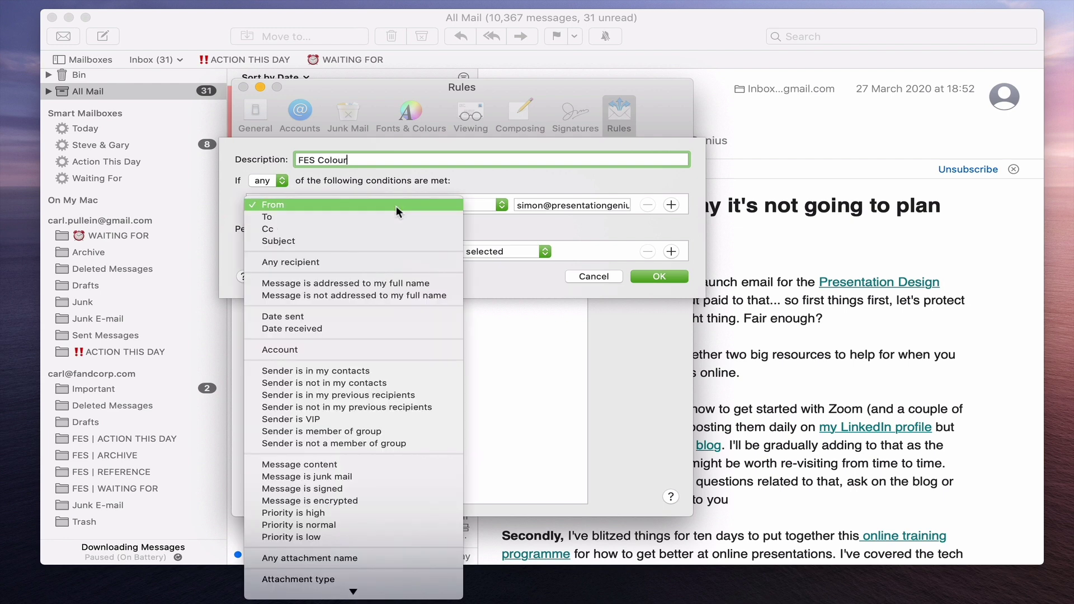
{"action": "left_click", "coordinate": [384, 349]}
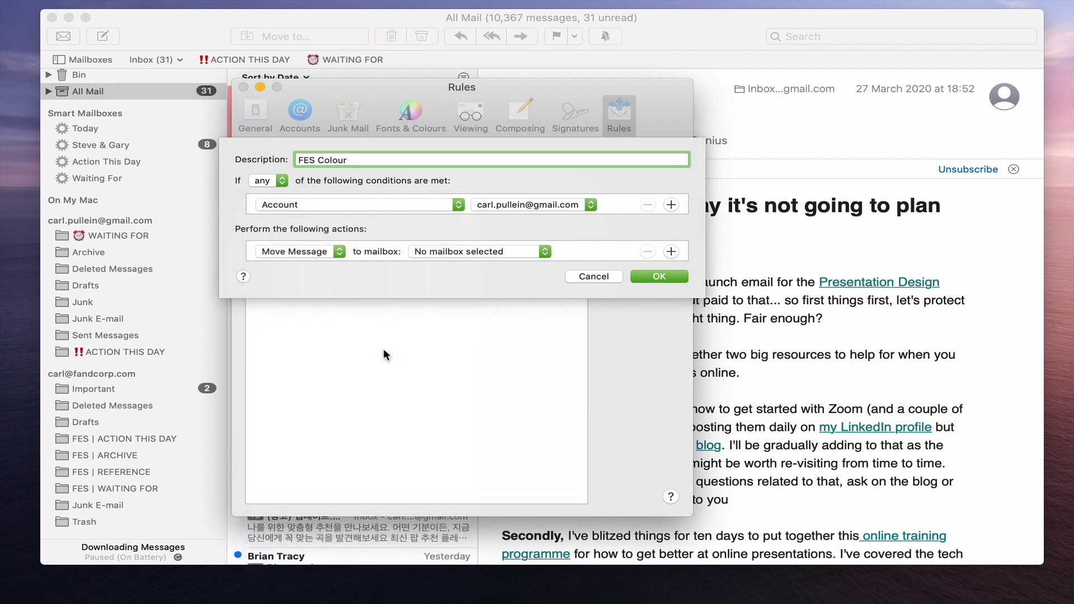
{"action": "left_click", "coordinate": [591, 203]}
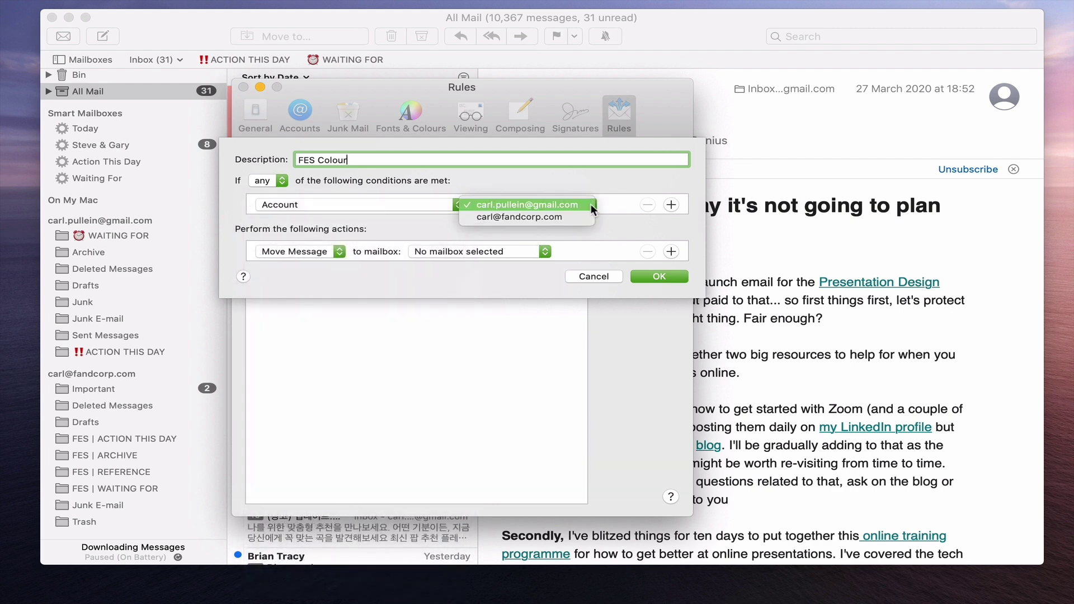
{"action": "left_click", "coordinate": [586, 214]}
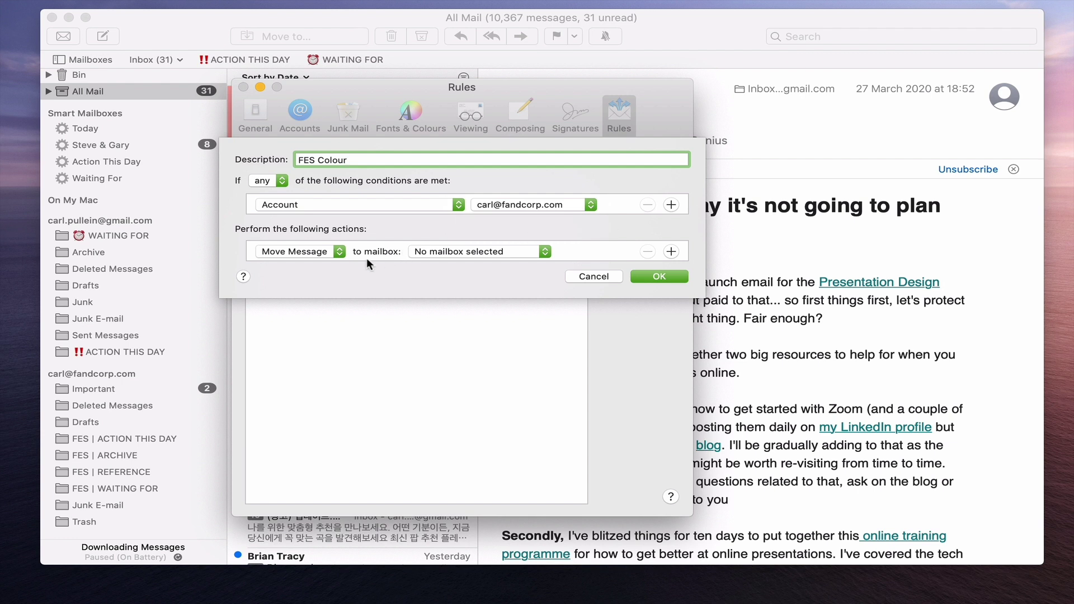
Make the rule set a red background colour, match any condition, and save it.
{"action": "left_click", "coordinate": [339, 252]}
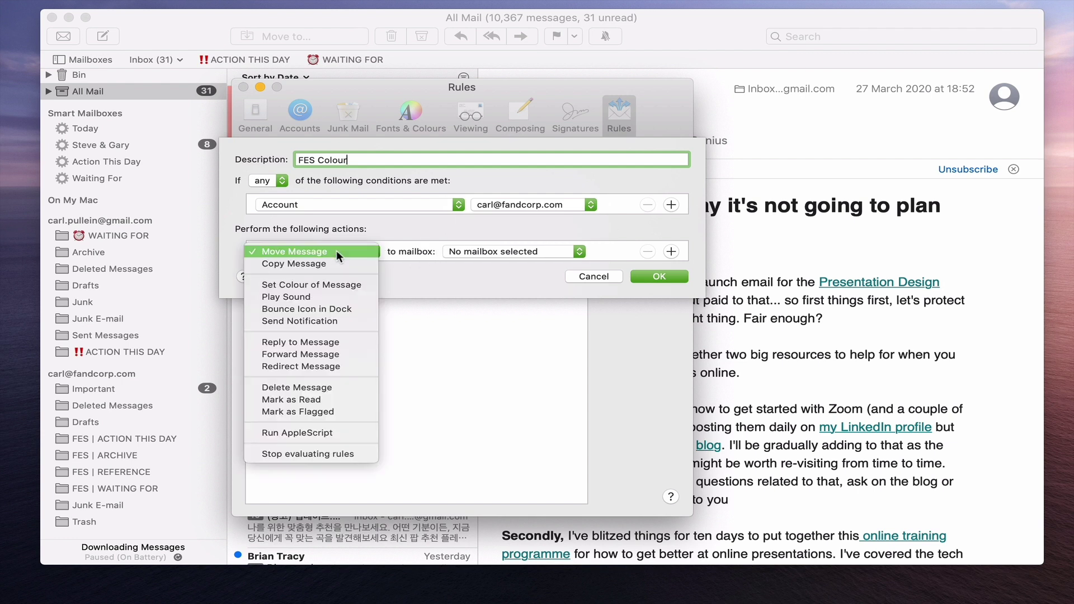
{"action": "left_click", "coordinate": [344, 285]}
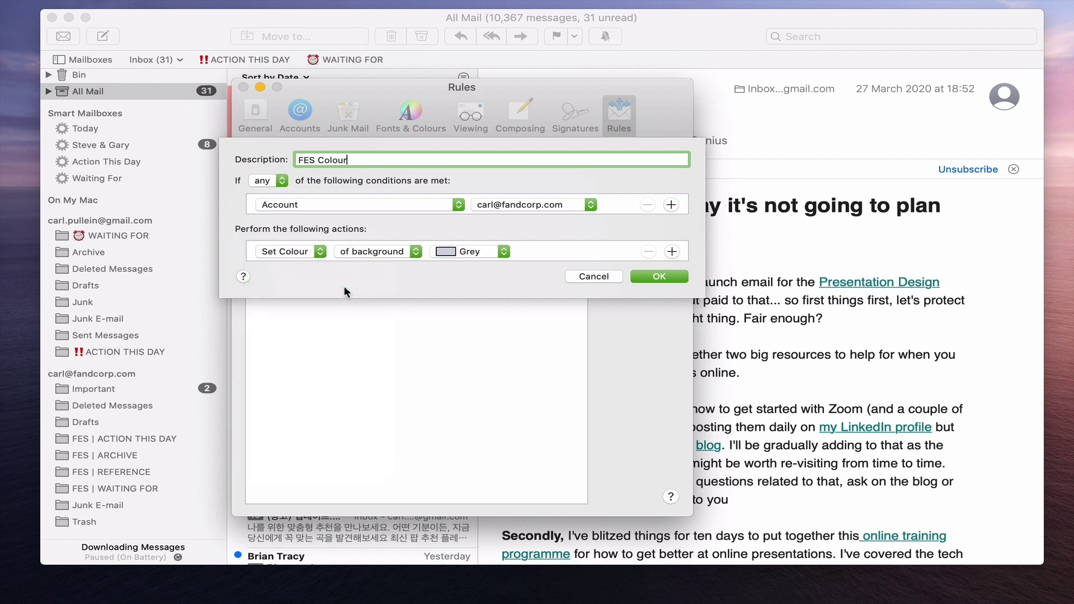
{"action": "left_click", "coordinate": [503, 252]}
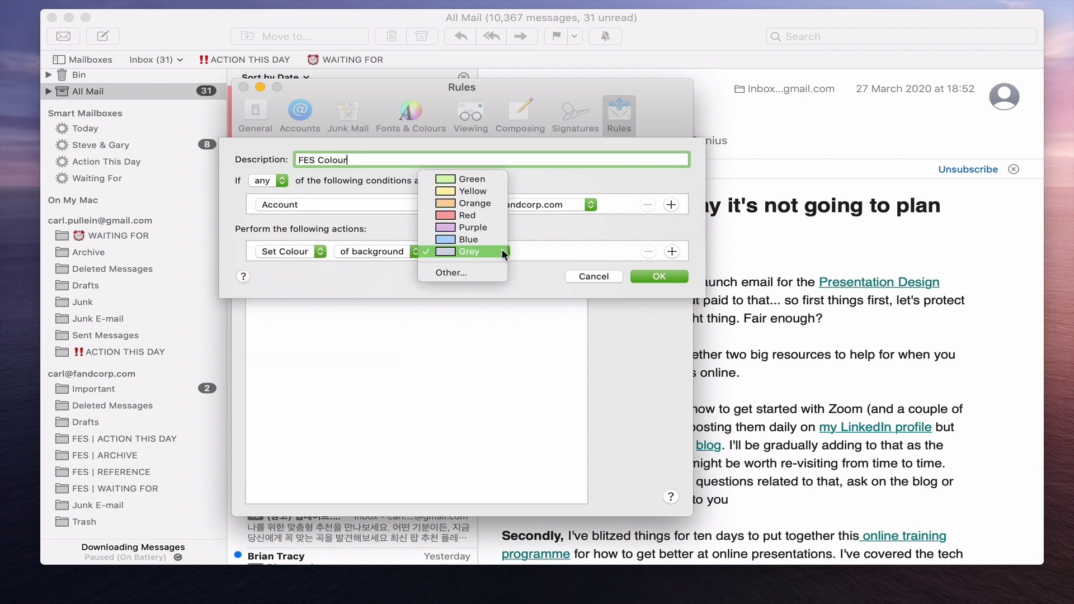
{"action": "left_click", "coordinate": [489, 216]}
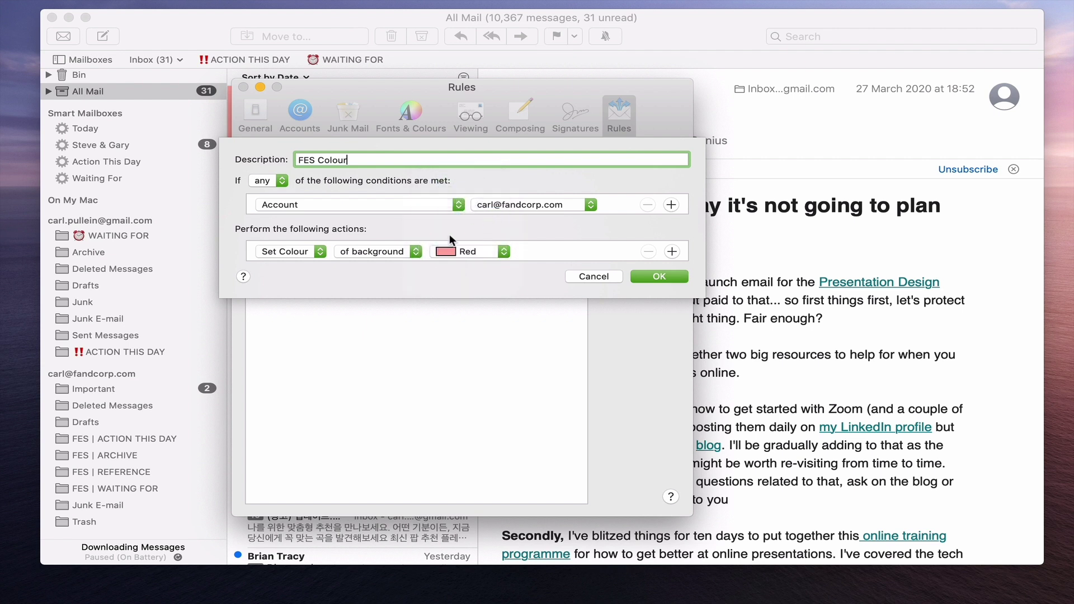
{"action": "left_click", "coordinate": [410, 250]}
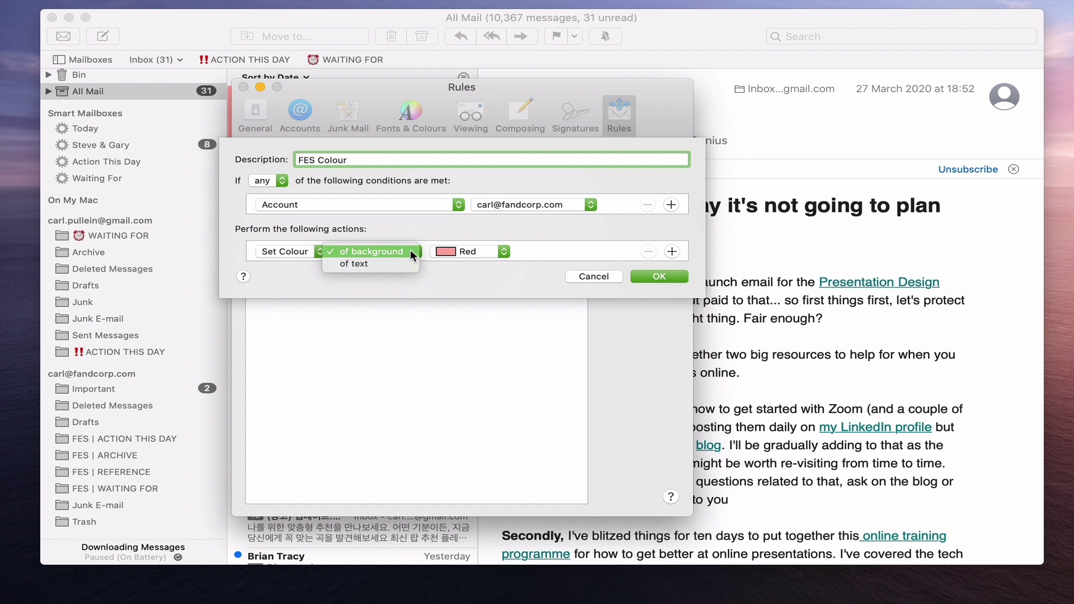
{"action": "left_click", "coordinate": [411, 250]}
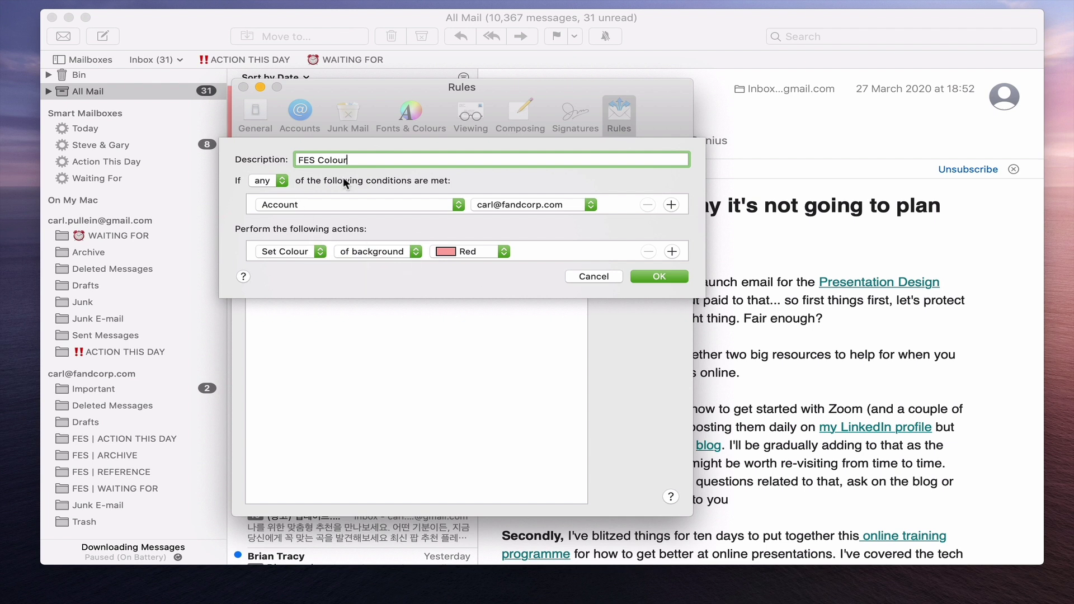
{"action": "left_click", "coordinate": [288, 179]}
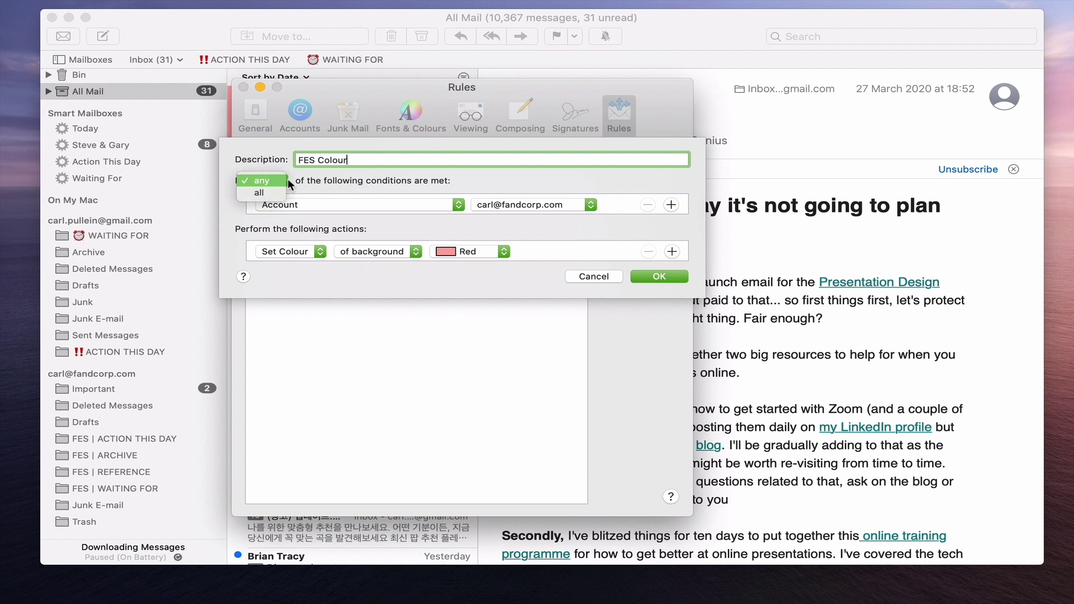
{"action": "left_click", "coordinate": [288, 179]}
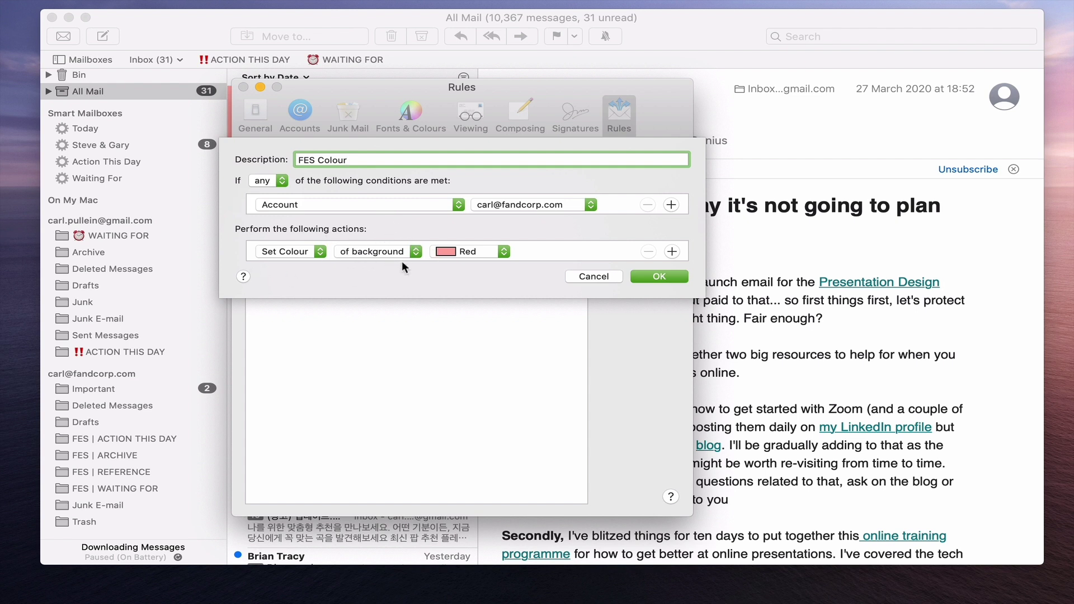
{"action": "left_click", "coordinate": [673, 275]}
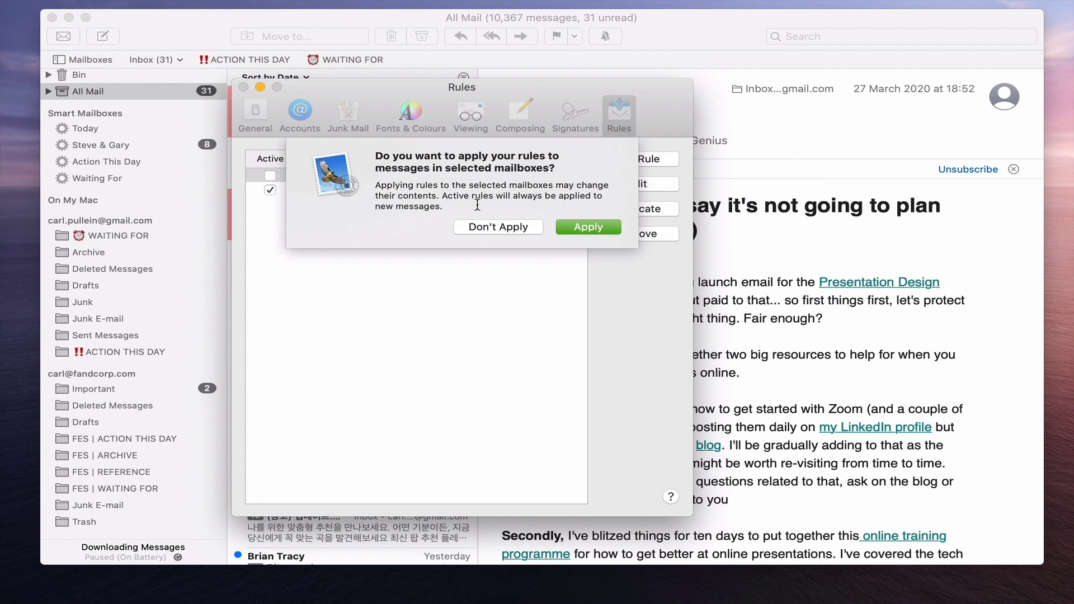
Apply the FES Colour rule to existing messages and start a new rule named 'Gmail'.
{"action": "left_click", "coordinate": [582, 228]}
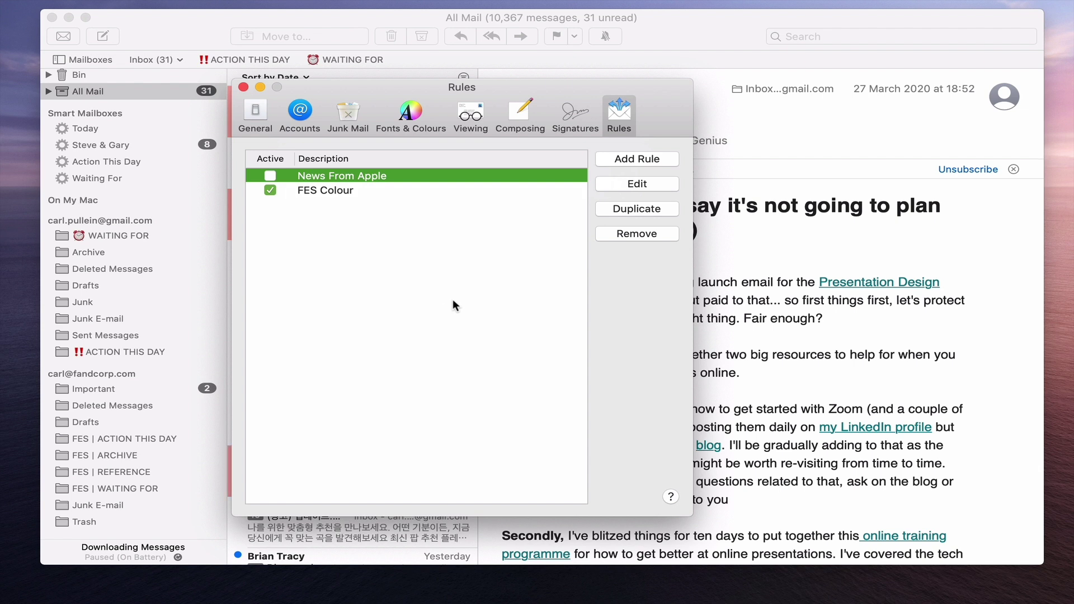
{"action": "left_click", "coordinate": [636, 159]}
{"action": "key", "text": "BackSpace"}
{"action": "key", "text": "BackSpace"}
{"action": "key", "text": "BackSpace"}
{"action": "key", "text": "BackSpace"}
{"action": "key", "text": "BackSpace"}
{"action": "key", "text": "BackSpace"}
{"action": "type", "text": "Gmail"}
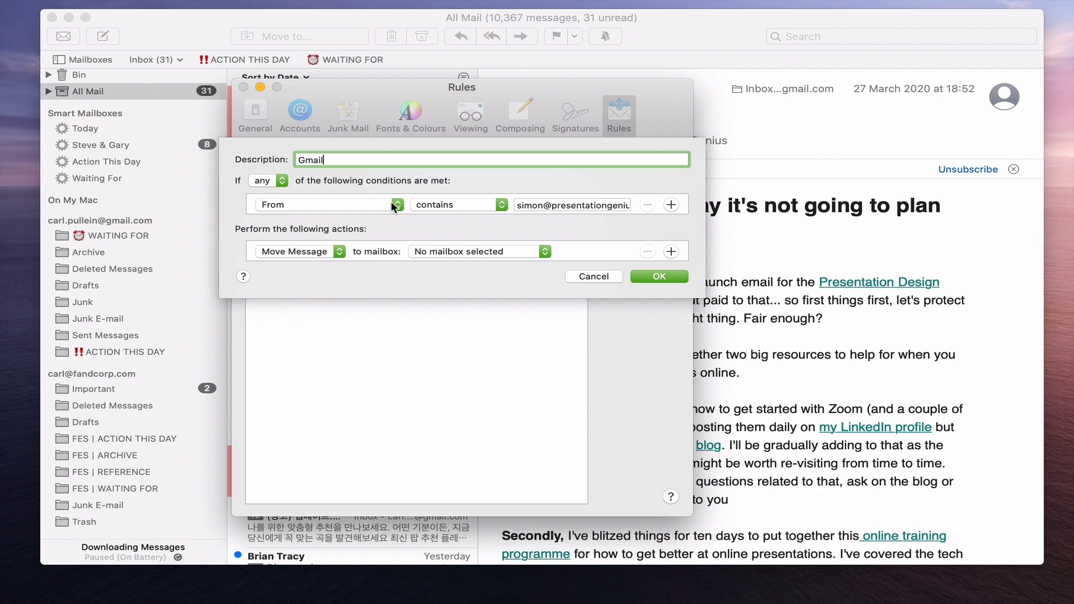
Set the Gmail rule to match the Gmail account and colour backgrounds blue, then save.
{"action": "left_click", "coordinate": [391, 200]}
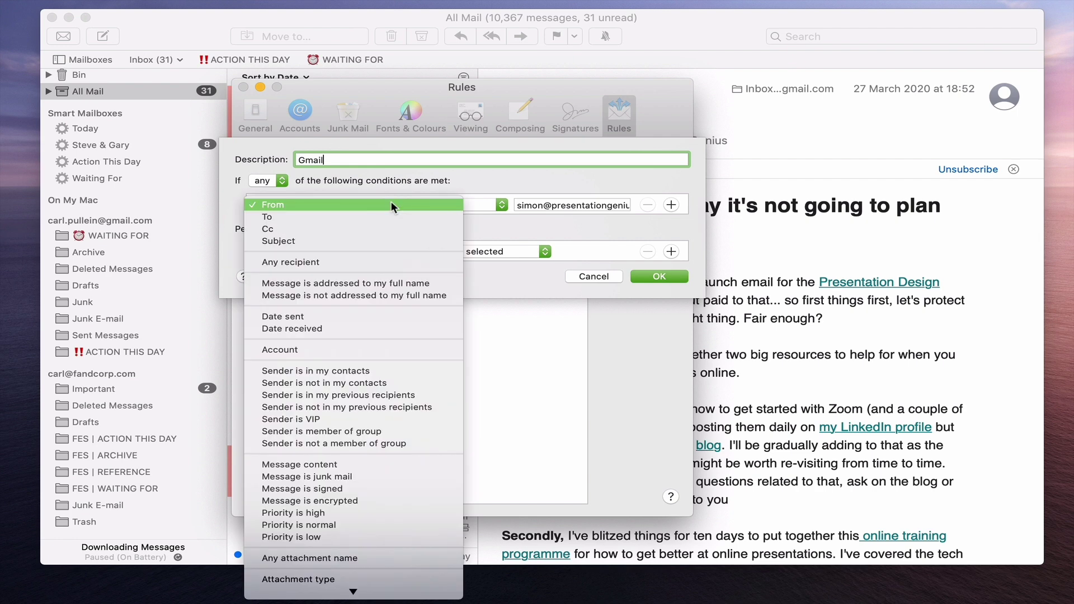
{"action": "left_click", "coordinate": [398, 345]}
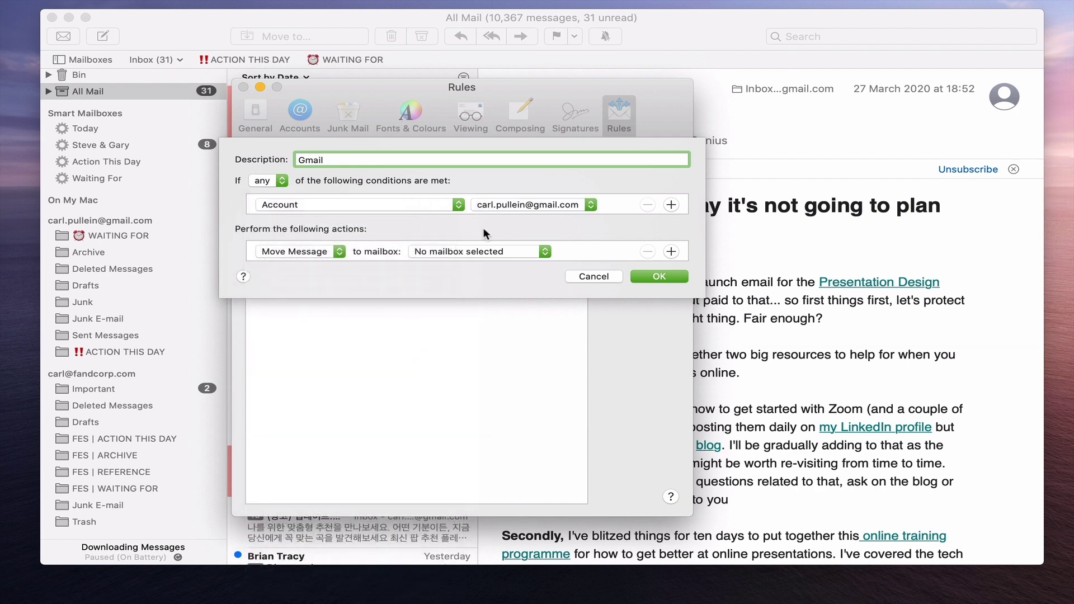
{"action": "left_click", "coordinate": [343, 250]}
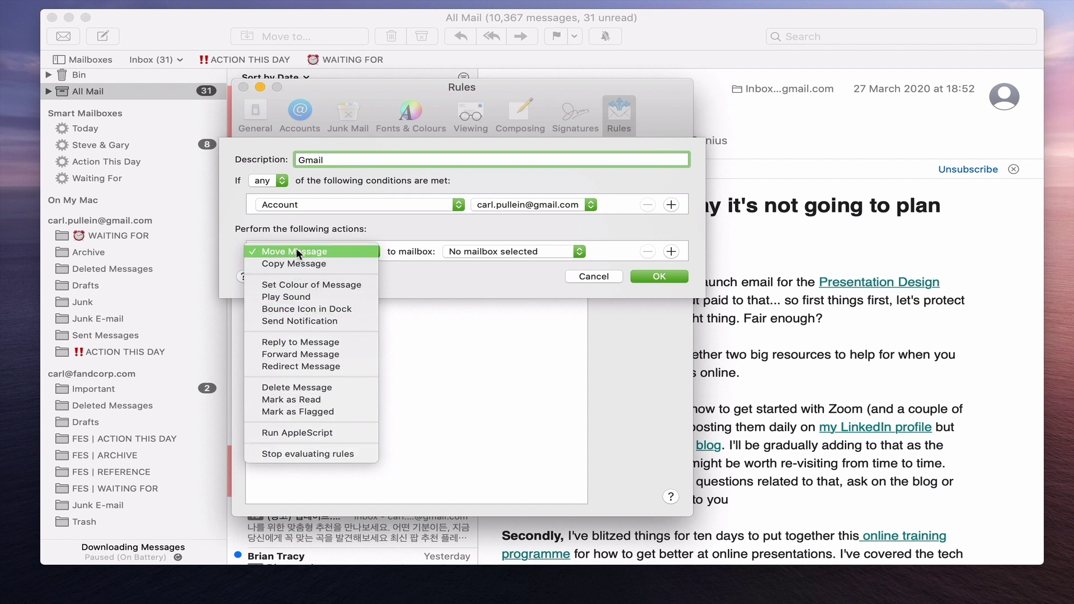
{"action": "left_click", "coordinate": [314, 285]}
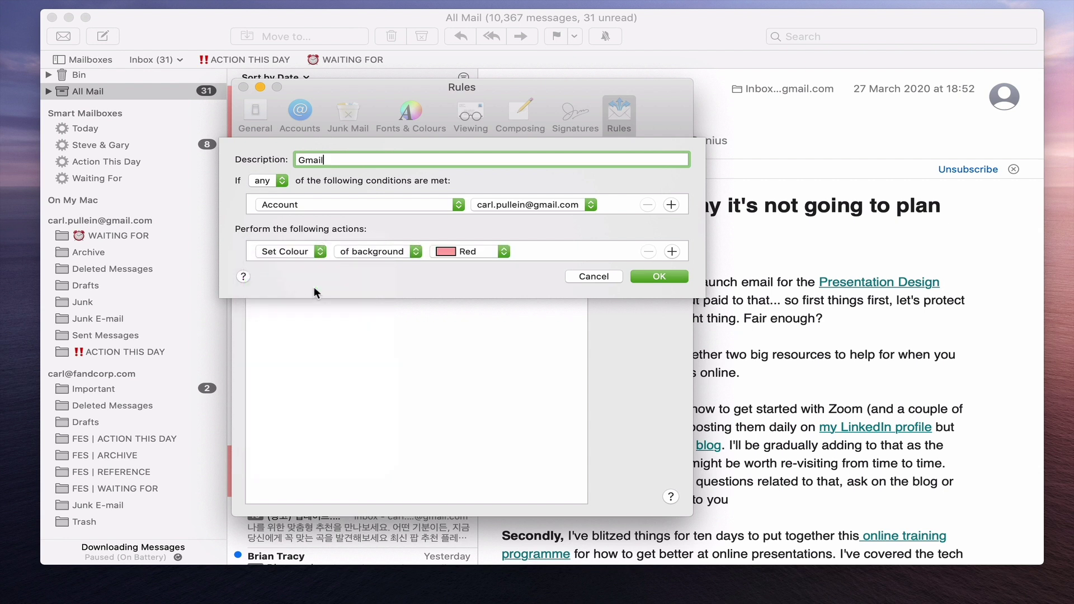
{"action": "left_click", "coordinate": [502, 249]}
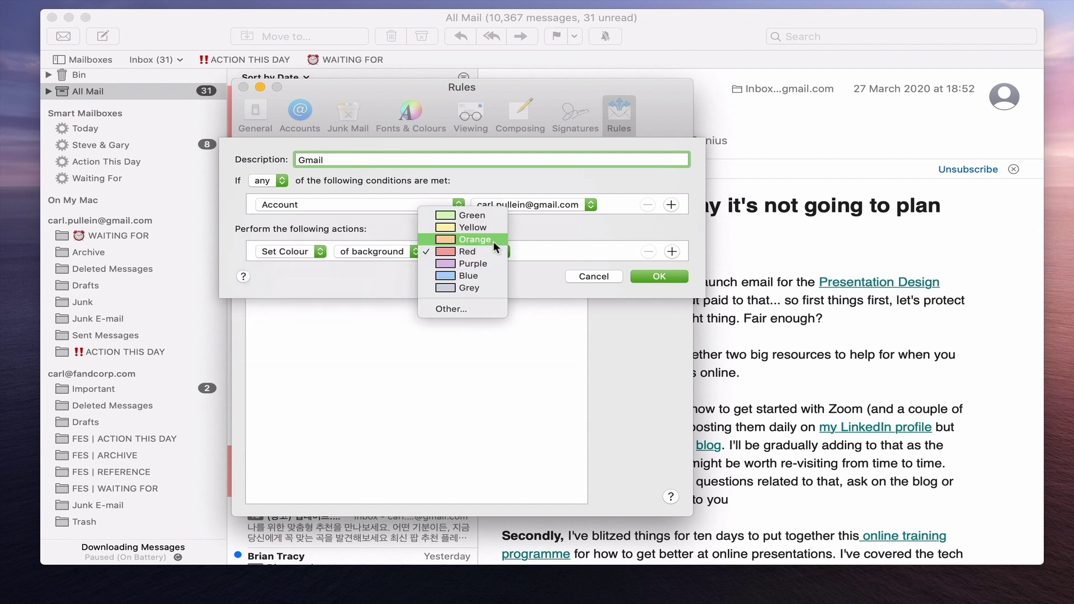
{"action": "left_click", "coordinate": [497, 277]}
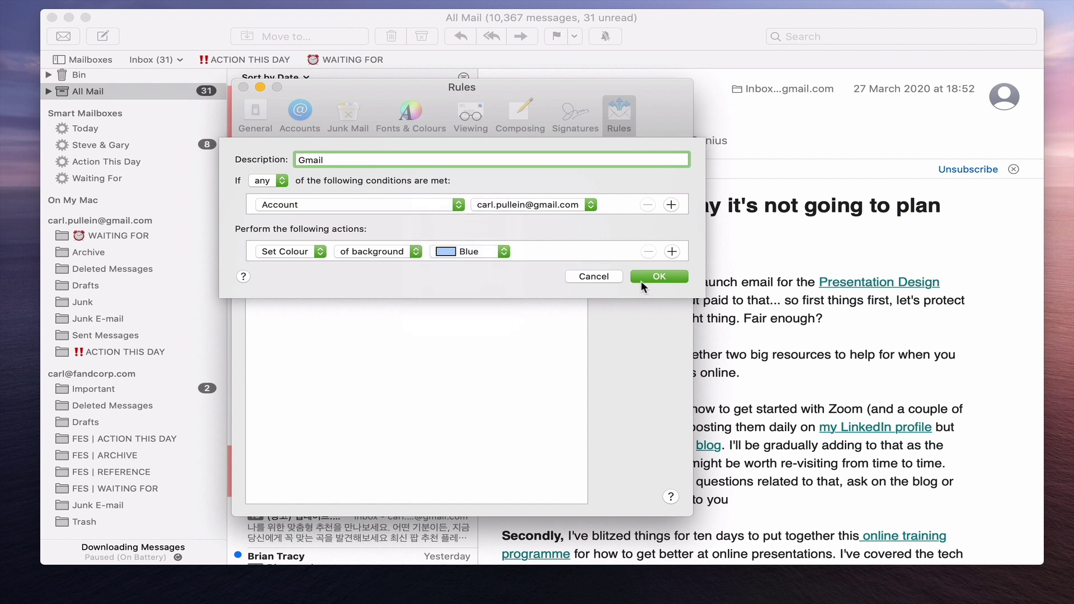
{"action": "left_click", "coordinate": [661, 276]}
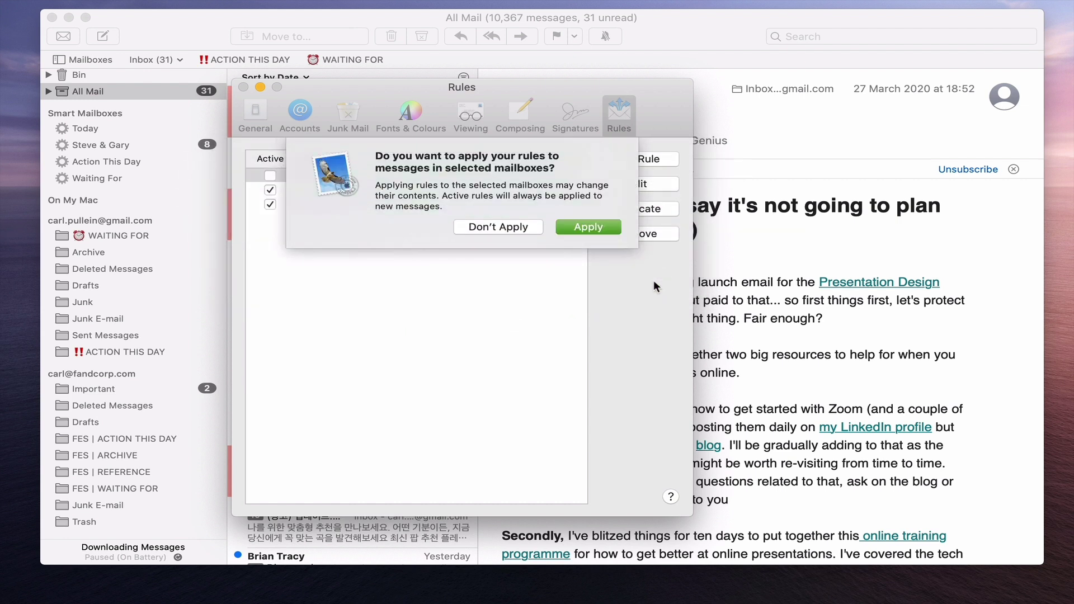
Apply the rules, close Rules settings, and select all Inbox messages to colour them.
{"action": "left_click", "coordinate": [585, 223]}
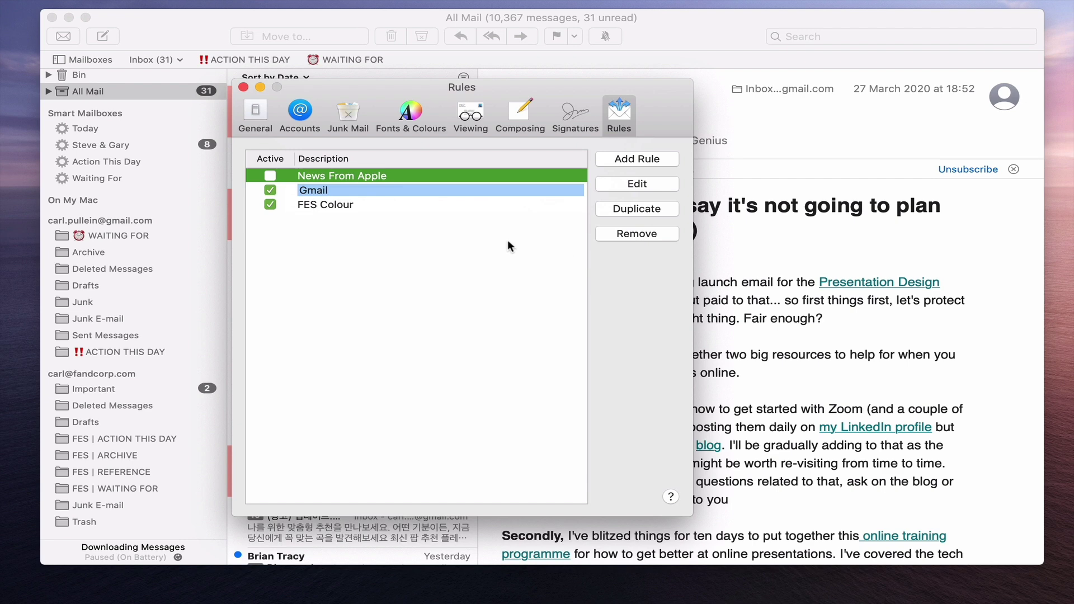
{"action": "left_click", "coordinate": [243, 87]}
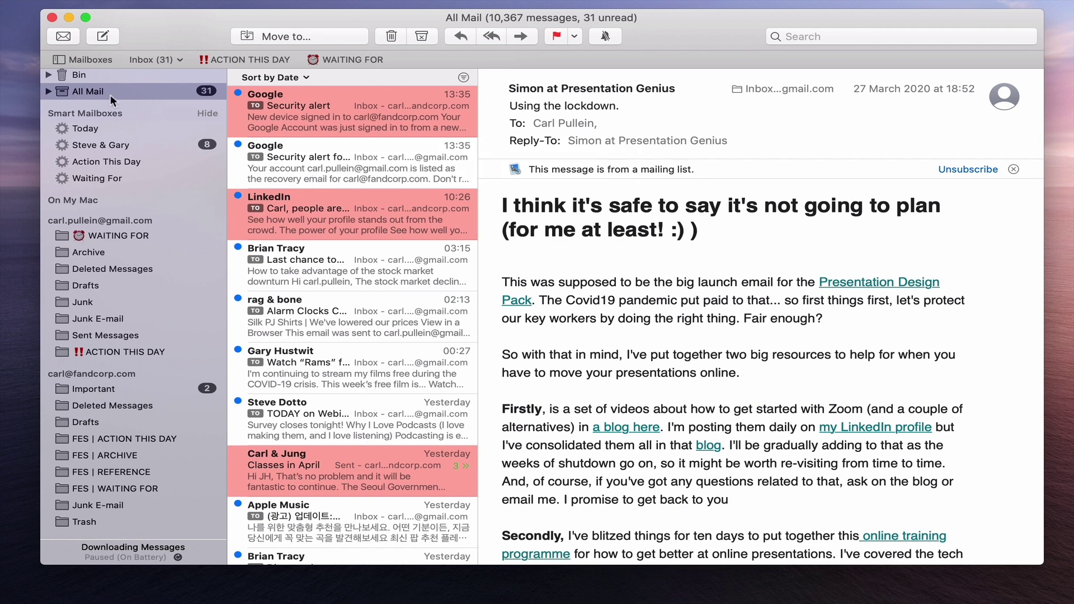
{"action": "scroll", "coordinate": [100, 79], "scroll_direction": "up", "scroll_amount": 3}
{"action": "left_click", "coordinate": [100, 89]}
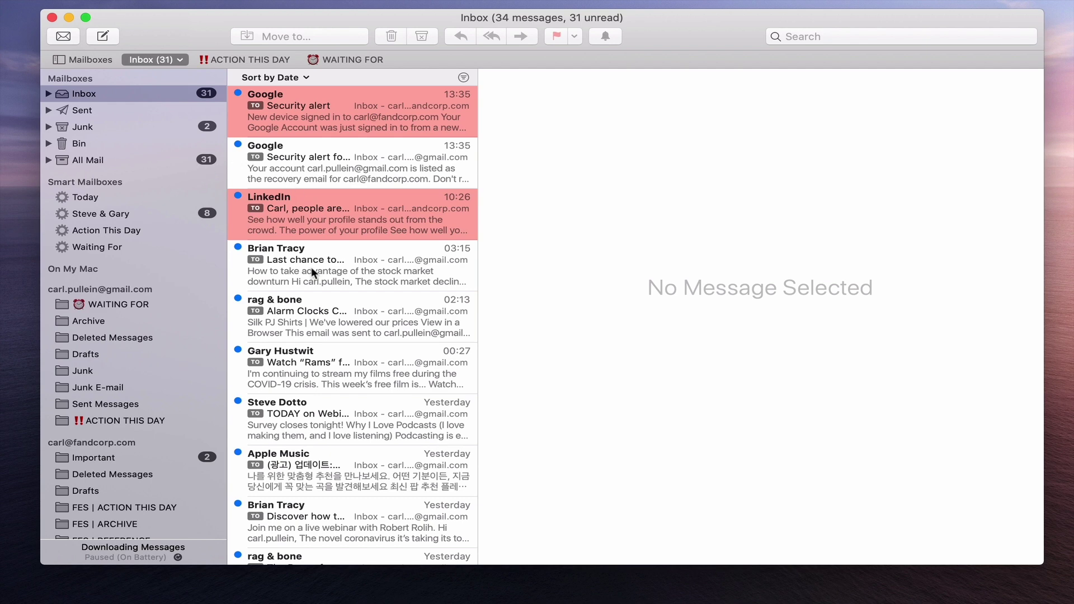
{"action": "key", "text": "super+a"}
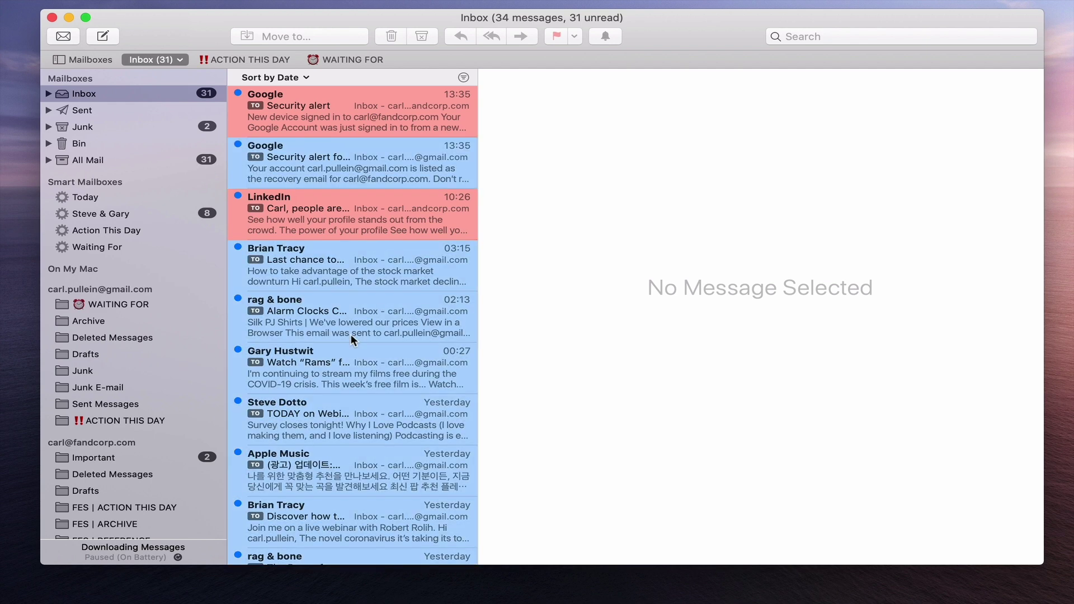
{"action": "scroll", "coordinate": [416, 416], "scroll_direction": "down", "scroll_amount": 10}
{"action": "scroll", "coordinate": [417, 417], "scroll_direction": "up", "scroll_amount": 15}
Read ACTION THIS DAY messages, check WAITING FOR, then open the two-sender smart mailbox.
{"action": "left_click", "coordinate": [261, 64]}
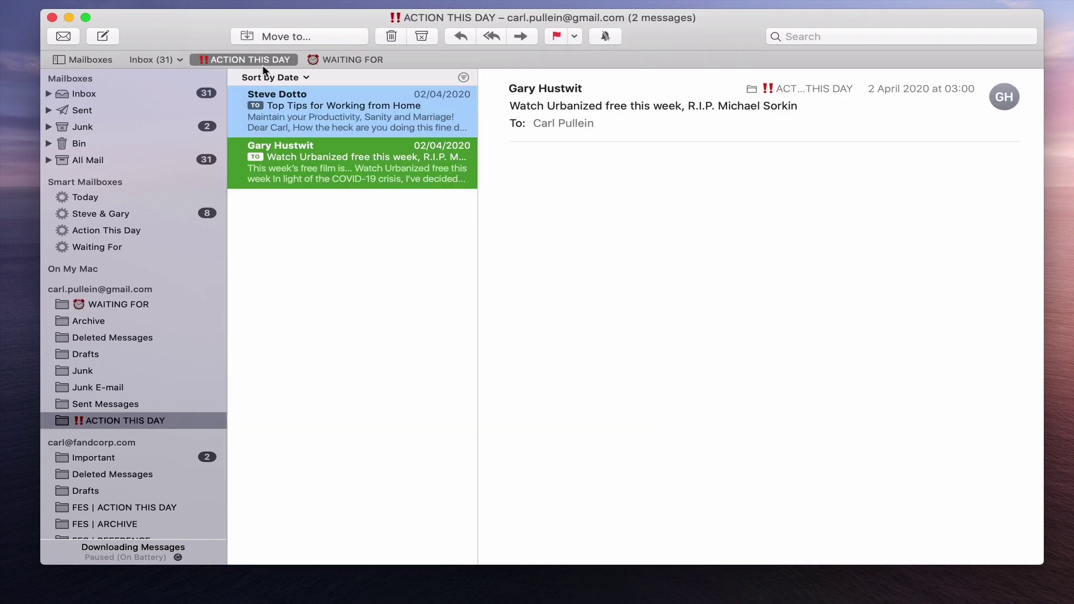
{"action": "left_click", "coordinate": [302, 101]}
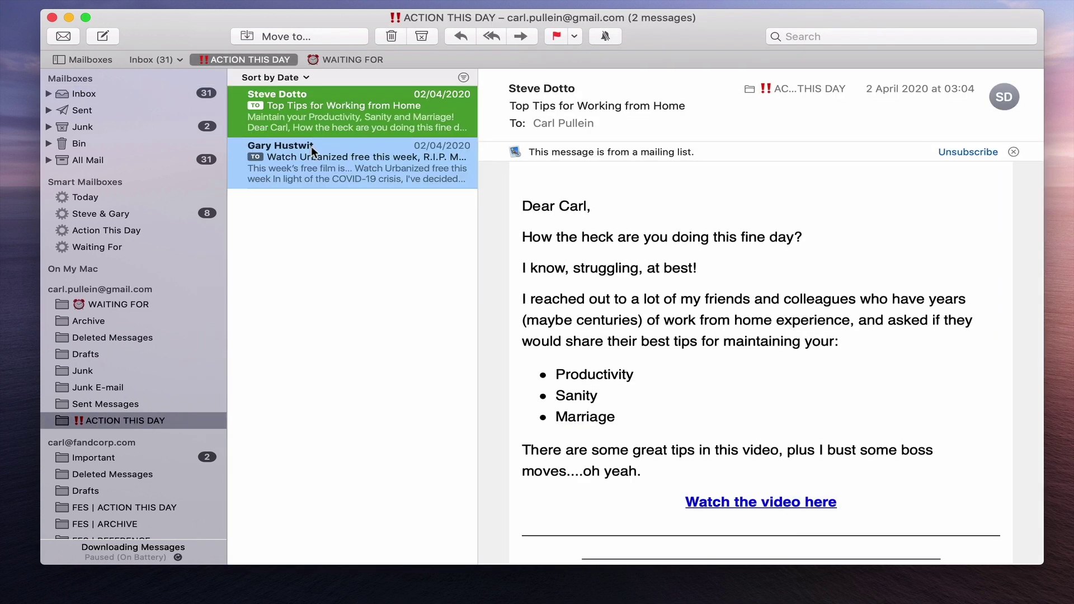
{"action": "left_click", "coordinate": [311, 146]}
{"action": "left_click", "coordinate": [311, 116]}
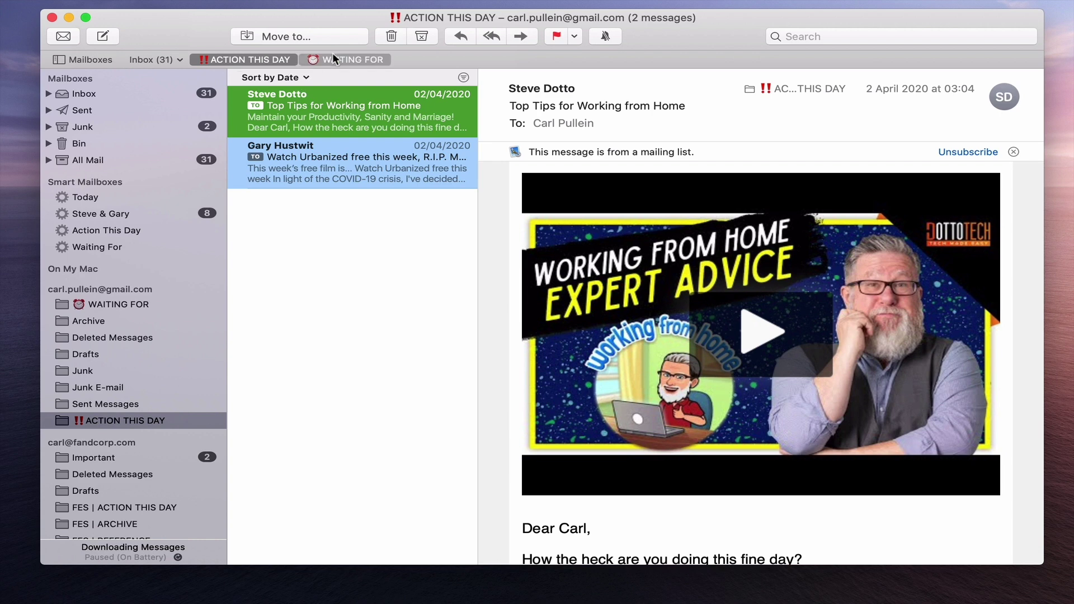
{"action": "left_click", "coordinate": [334, 56]}
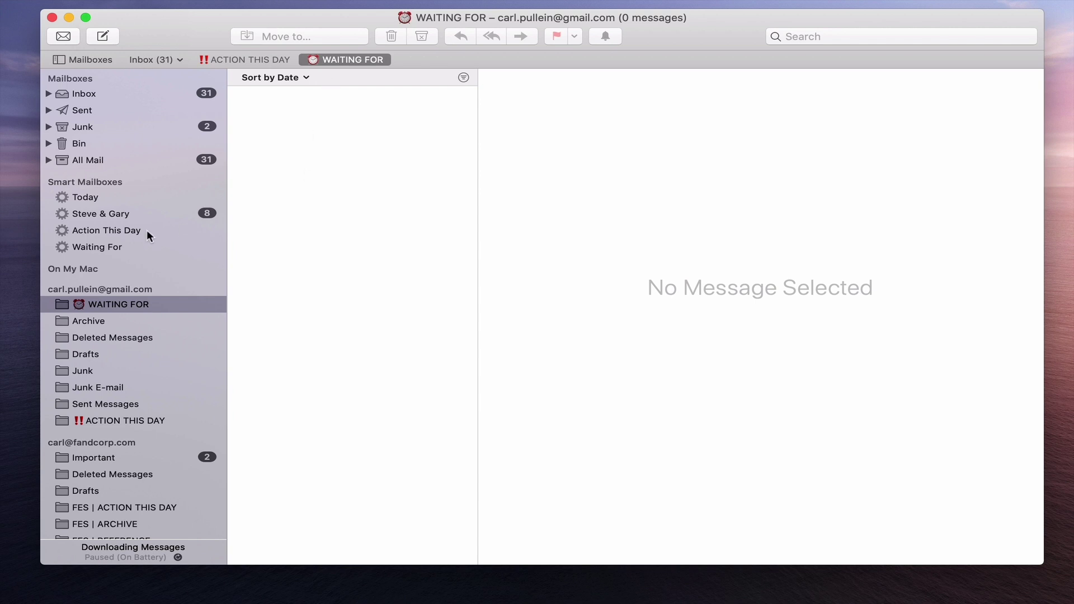
{"action": "left_click", "coordinate": [93, 216]}
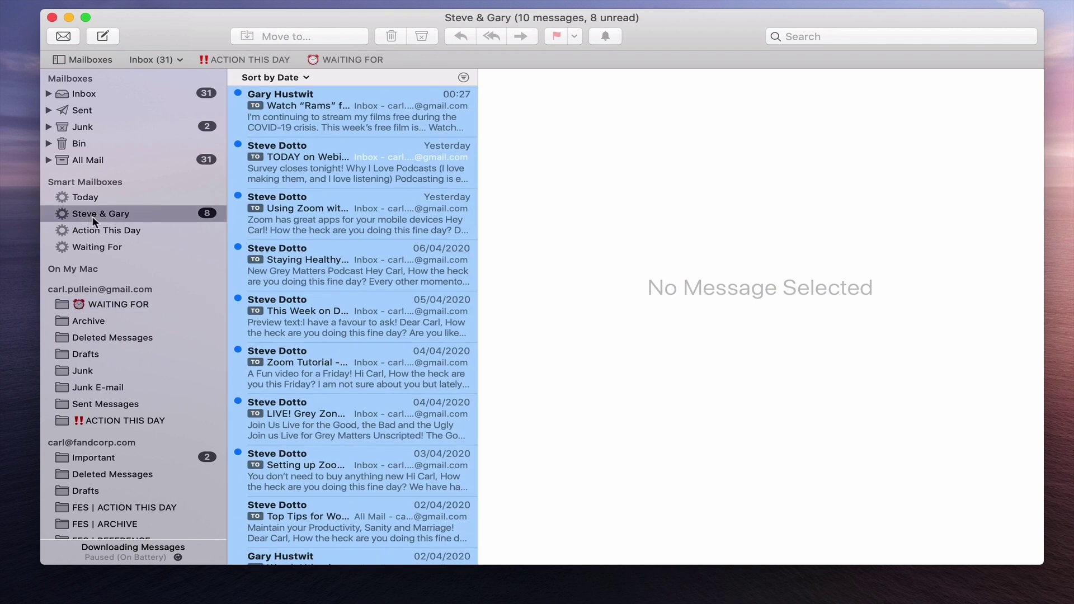
Pin the two-sender smart mailbox to the Favorites bar and cycle favourites with Cmd+1 to Cmd+4.
{"action": "left_click_drag", "start_coordinate": [96, 216], "coordinate": [431, 63]}
{"action": "left_click_drag", "start_coordinate": [430, 60], "coordinate": [431, 60]}
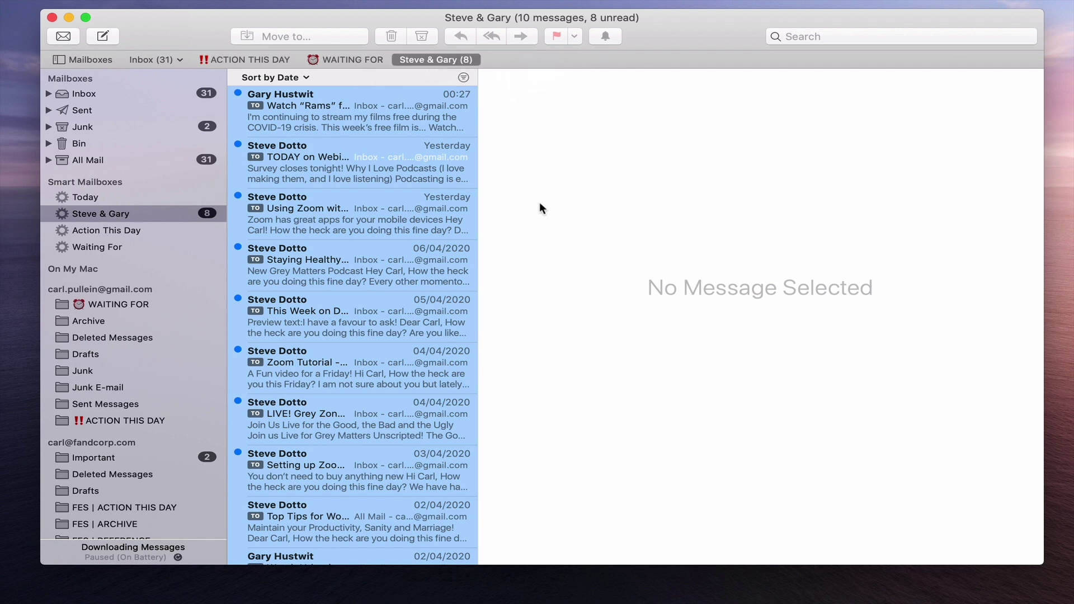
{"action": "key", "text": "super+1"}
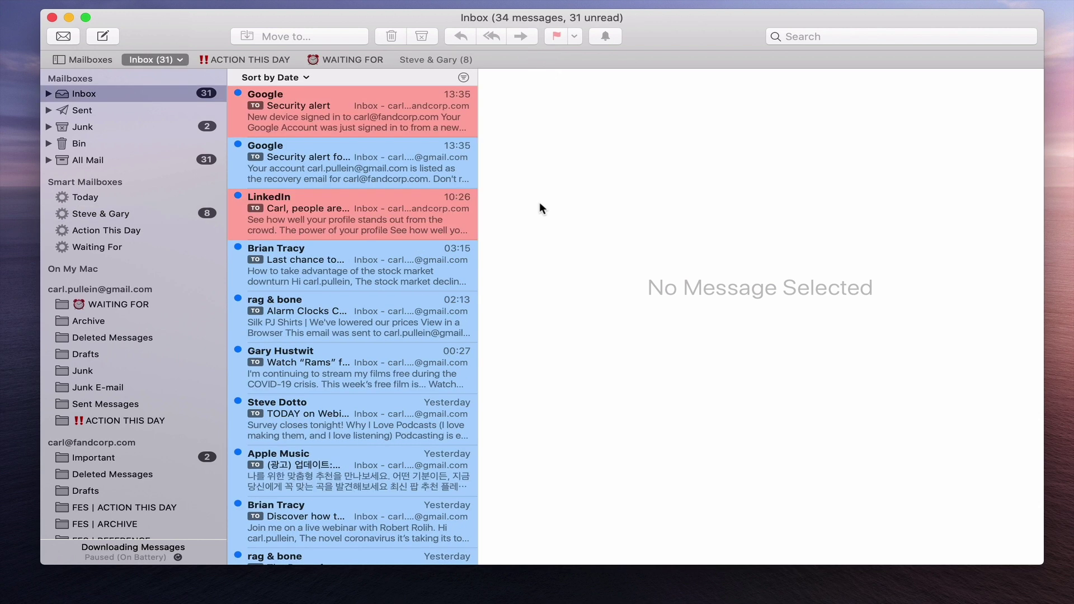
{"action": "key", "text": "super+2"}
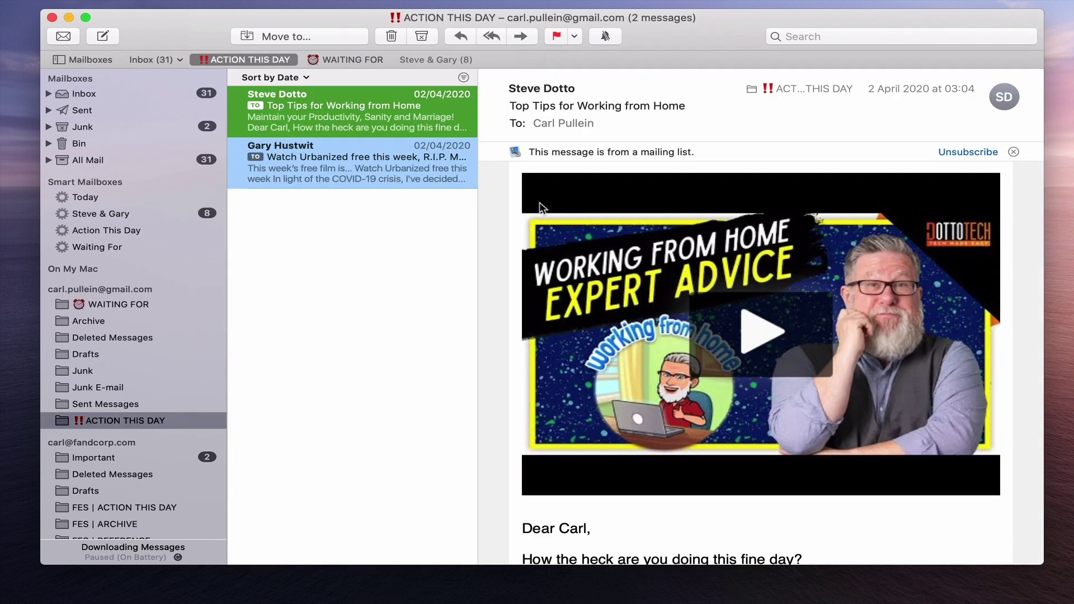
{"action": "key", "text": "super+3"}
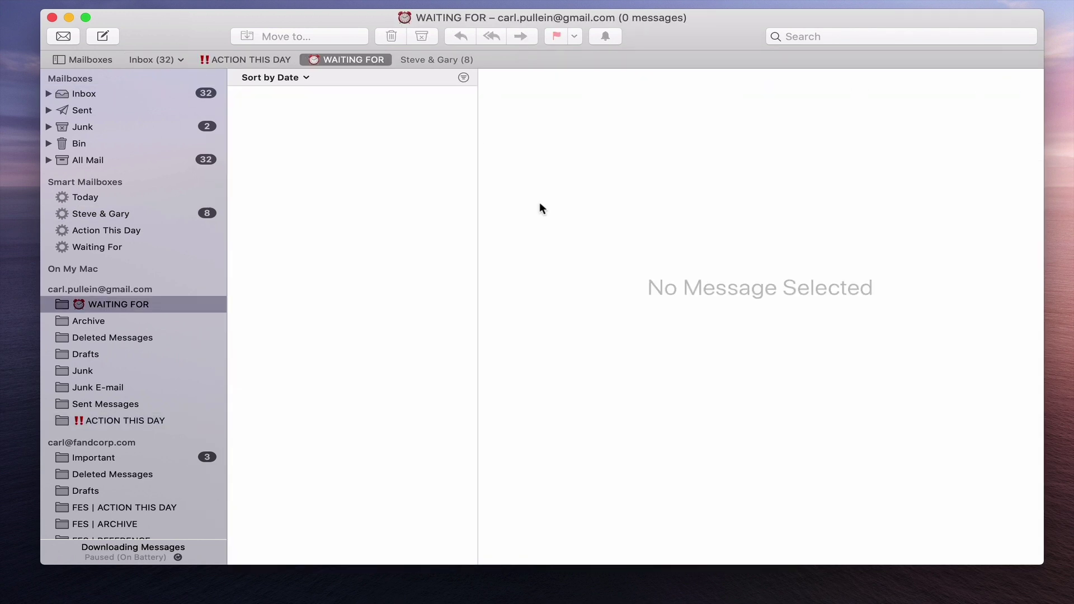
{"action": "key", "text": "super+4"}
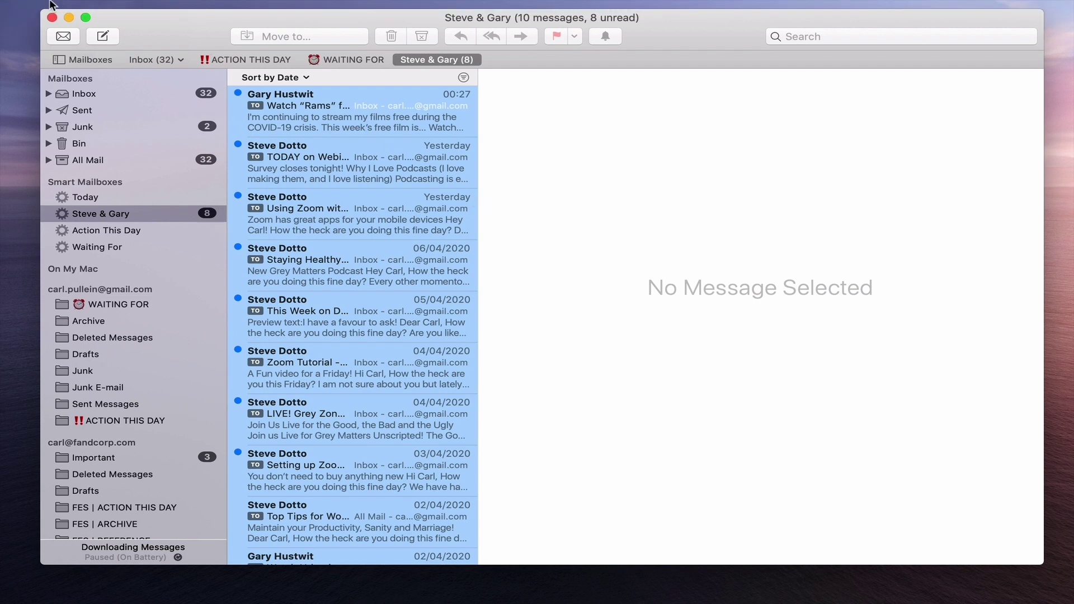
Open the 'TODAY on Webinar Wednesday' podcast message in the Steve & Gary smart mailbox.
{"action": "mouse_move", "coordinate": [59, 7]}
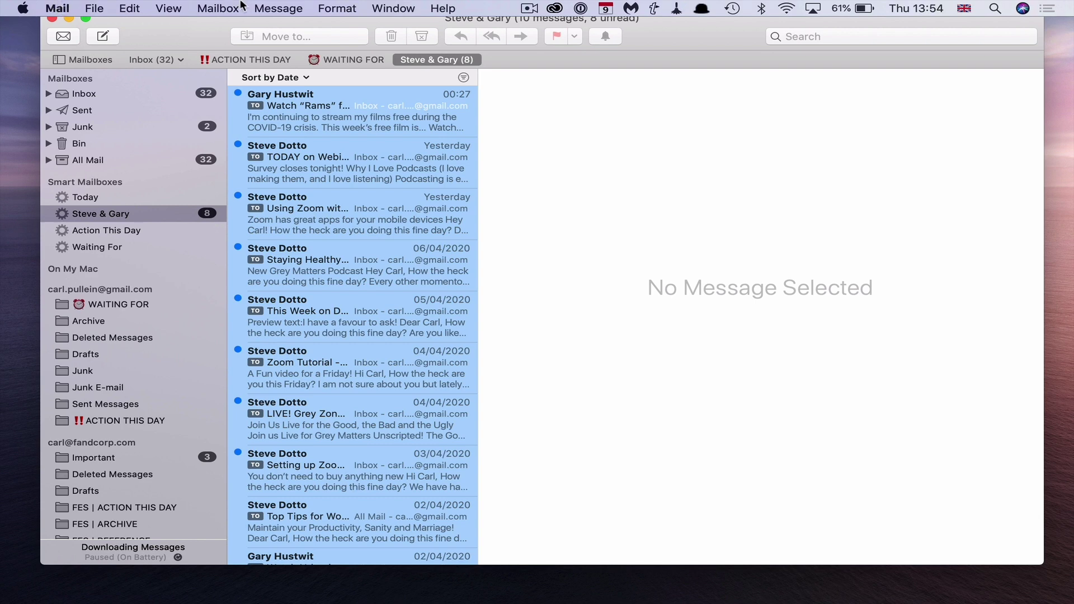
{"action": "left_click", "coordinate": [223, 8]}
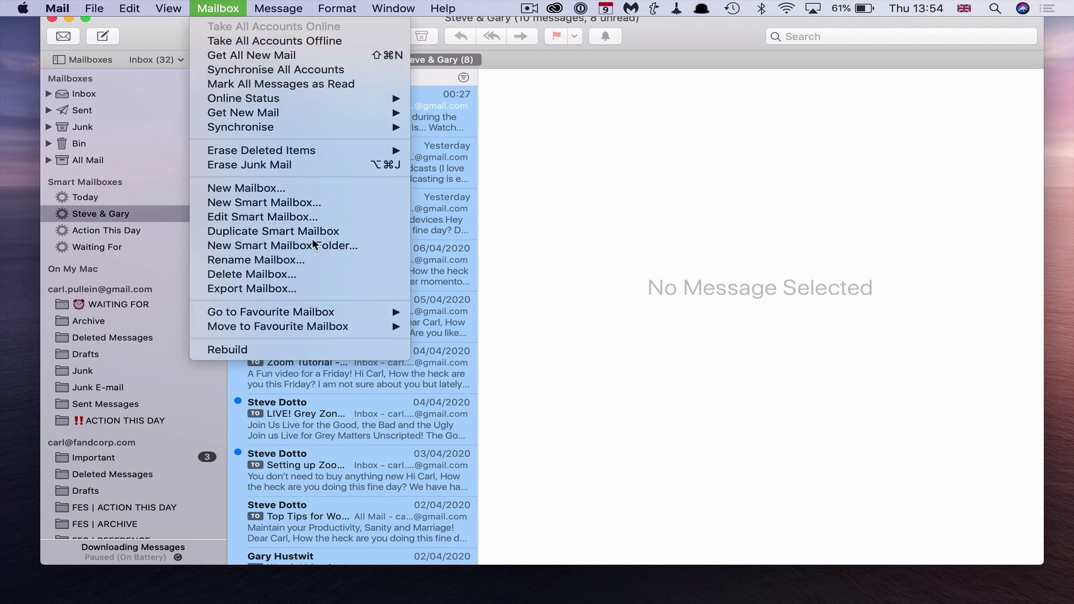
{"action": "left_click", "coordinate": [238, 8]}
{"action": "left_click", "coordinate": [352, 169]}
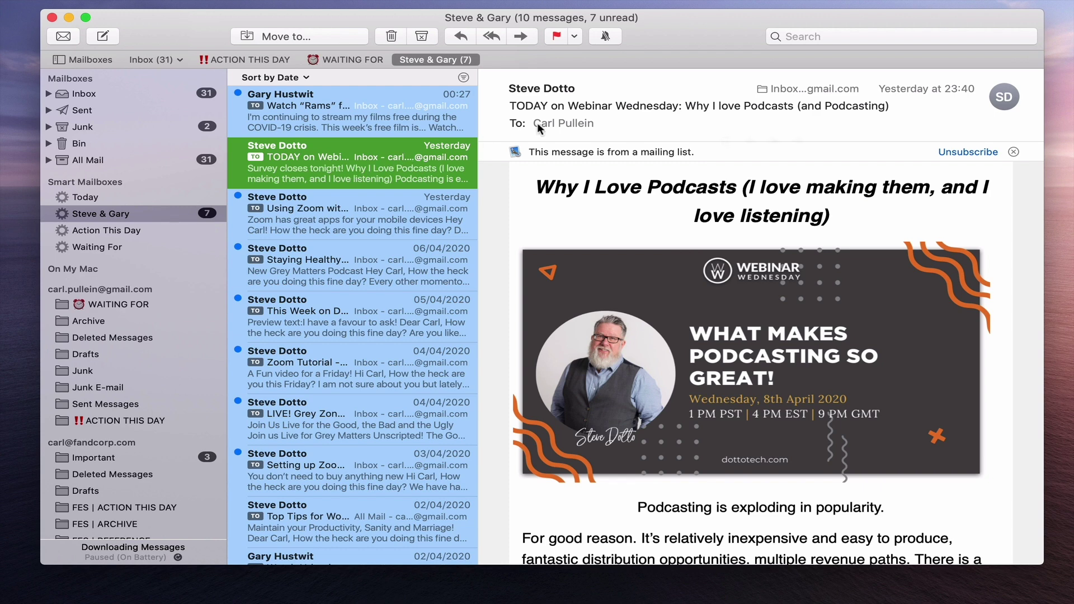
Add the webinar message's sender to VIPs.
{"action": "left_click", "coordinate": [580, 92]}
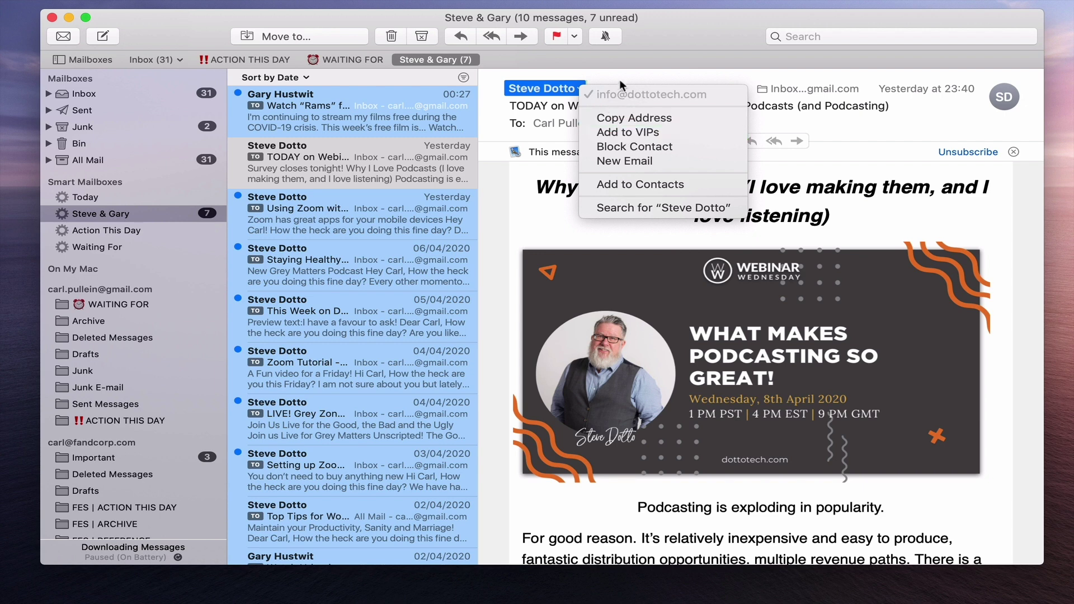
{"action": "left_click", "coordinate": [629, 67]}
{"action": "left_click", "coordinate": [582, 94]}
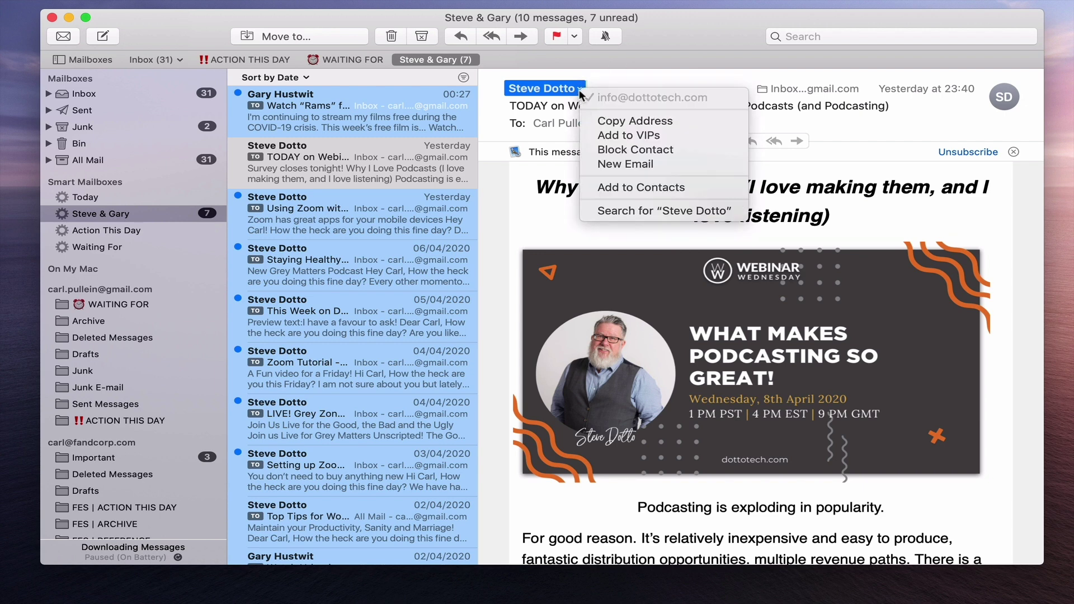
{"action": "left_click", "coordinate": [633, 131]}
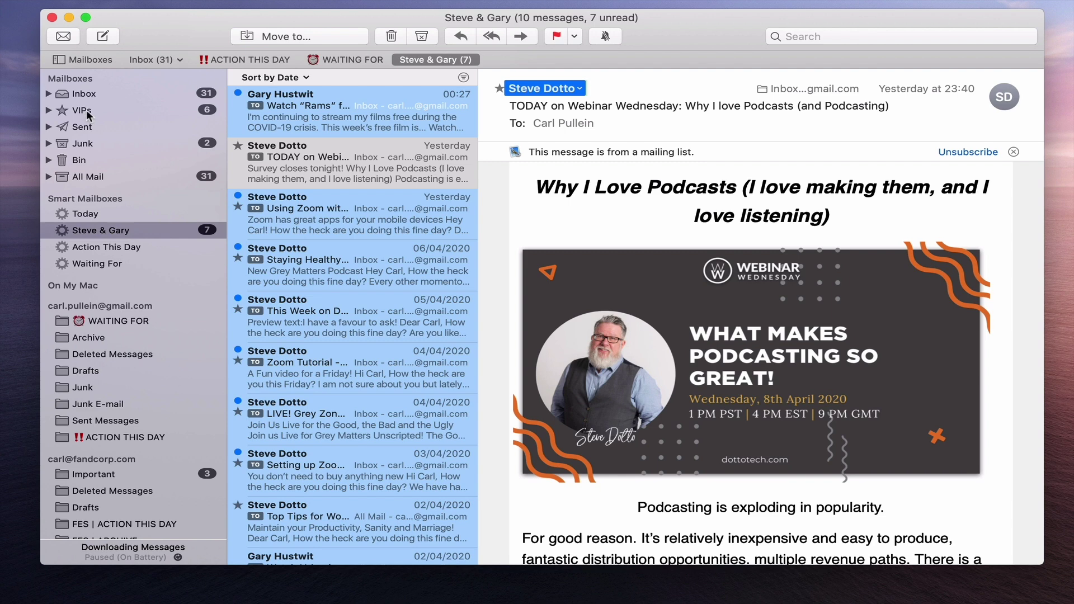
Remove and re-add the sender as VIP, review their six messages in VIPs, then return to Inbox.
{"action": "left_click", "coordinate": [580, 88]}
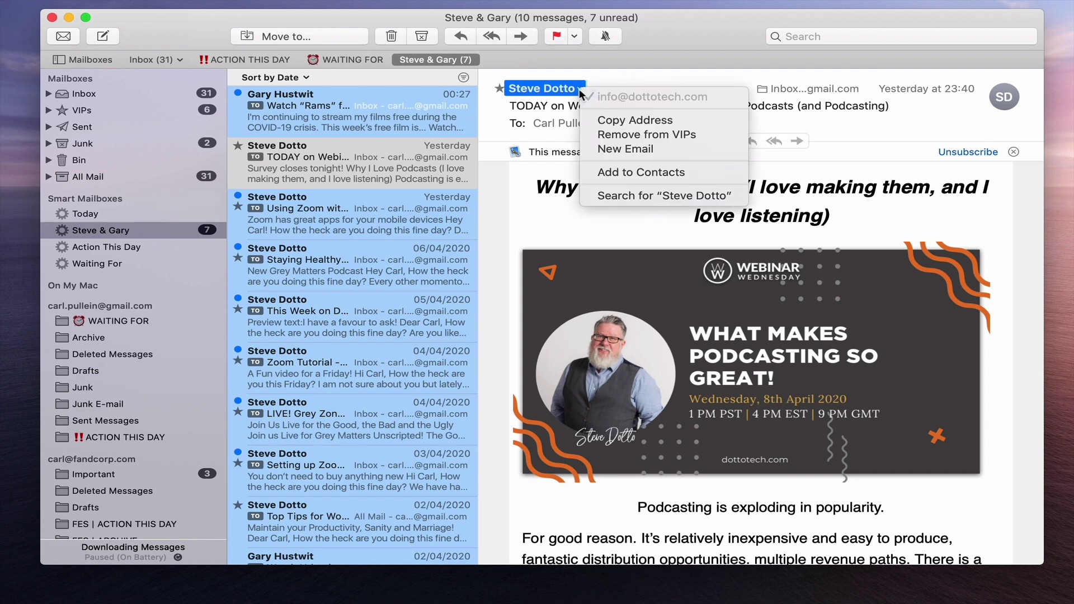
{"action": "left_click", "coordinate": [610, 136]}
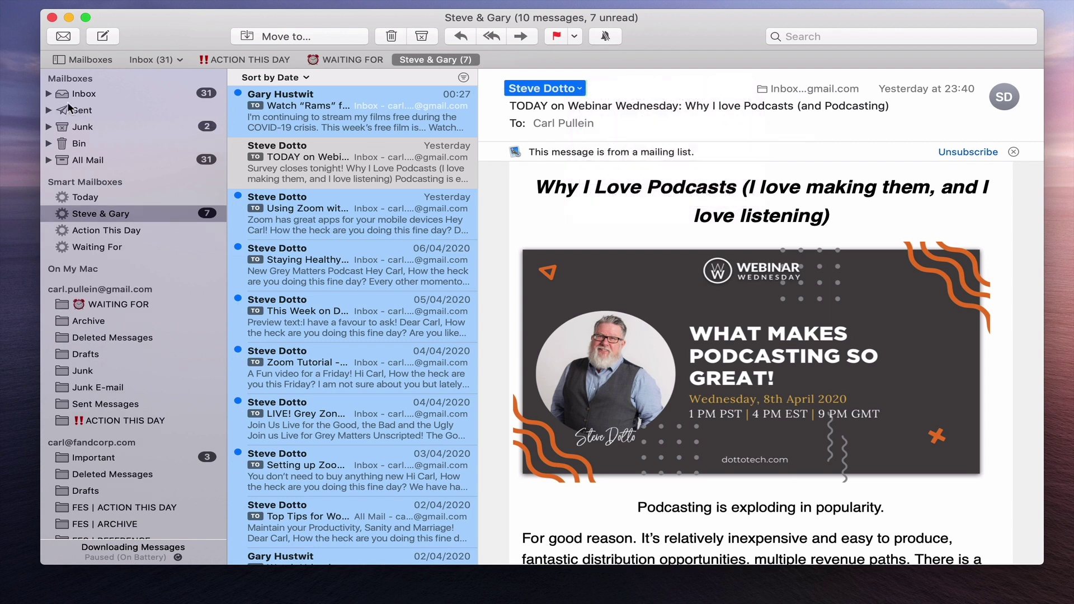
{"action": "left_click", "coordinate": [580, 89]}
{"action": "left_click", "coordinate": [610, 136]}
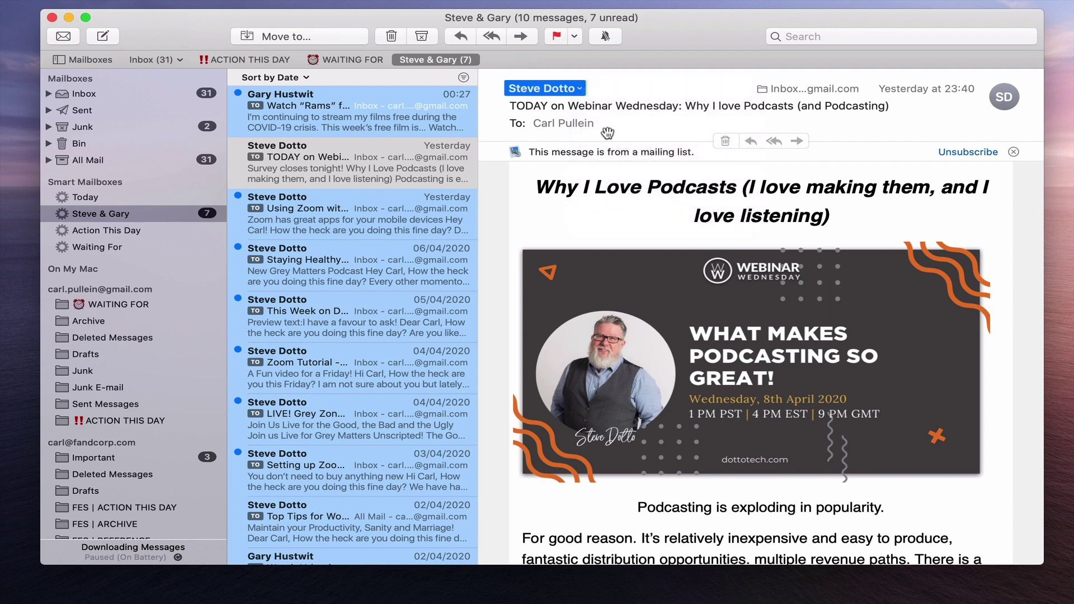
{"action": "left_click", "coordinate": [110, 110]}
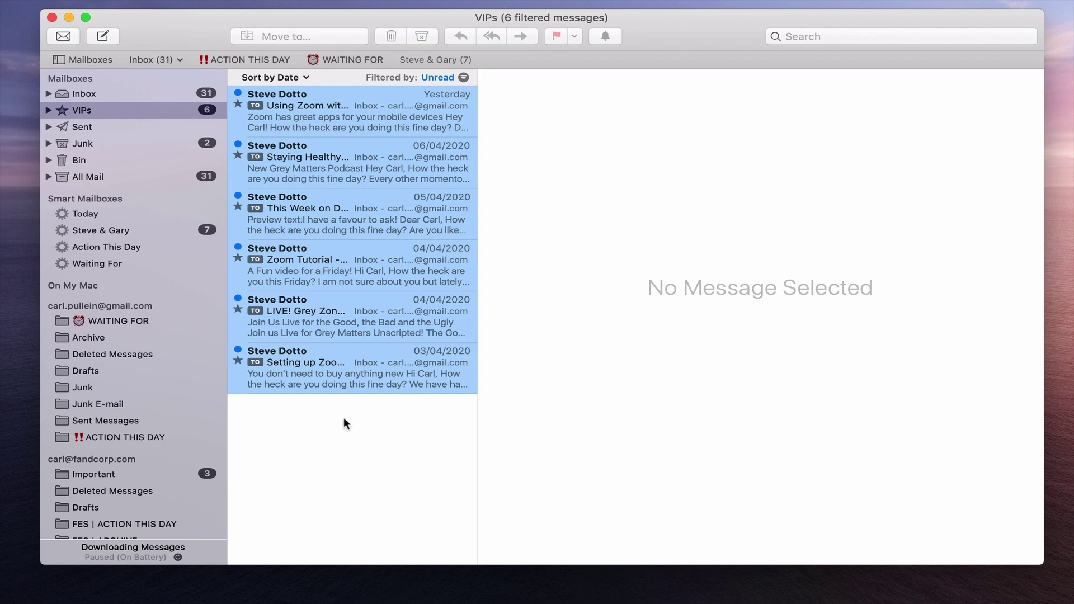
{"action": "left_click", "coordinate": [139, 93]}
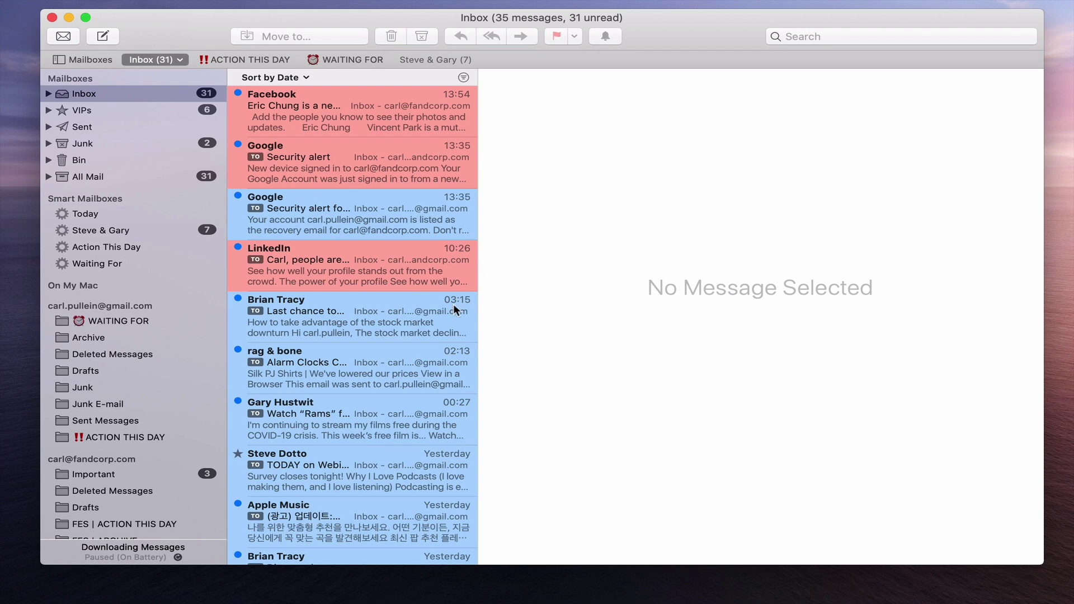
Give the 'Last chance to register' message a purple flag and show it in the Flagged mailbox.
{"action": "left_click", "coordinate": [334, 315]}
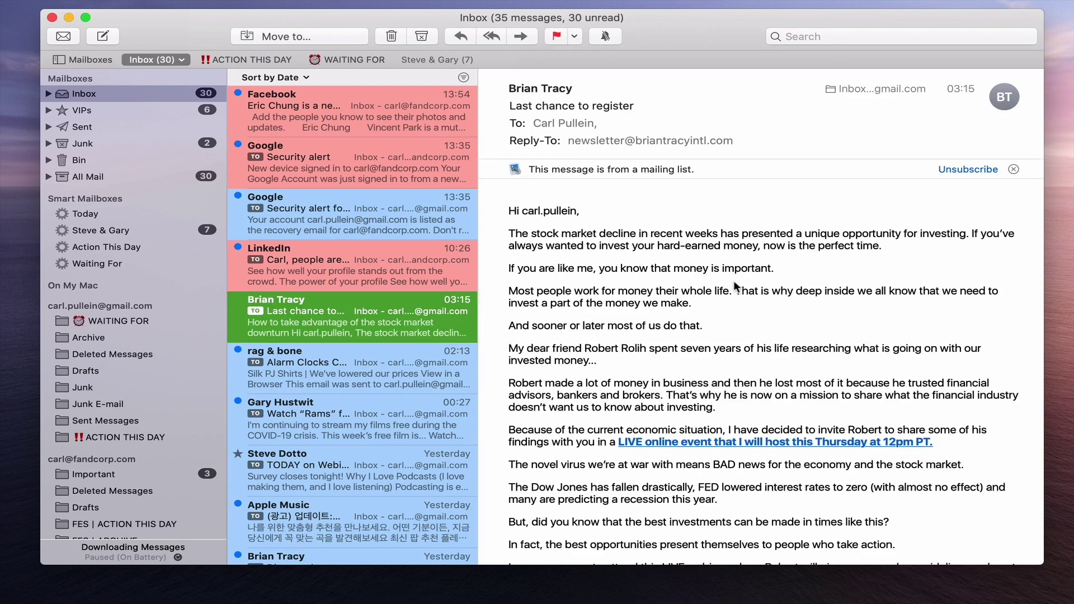
{"action": "left_click", "coordinate": [575, 36]}
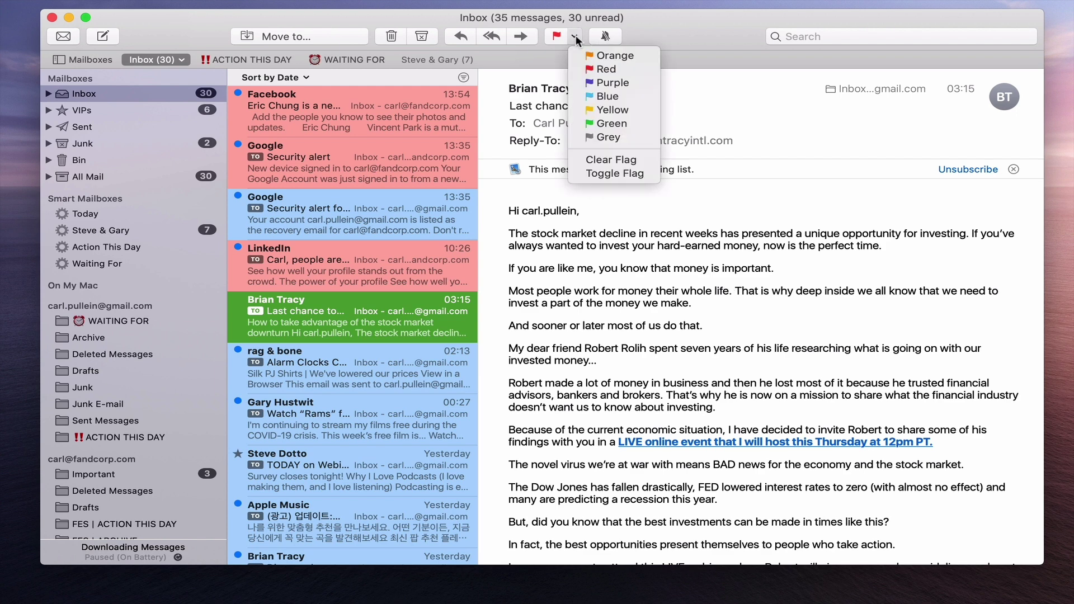
{"action": "left_click", "coordinate": [612, 83]}
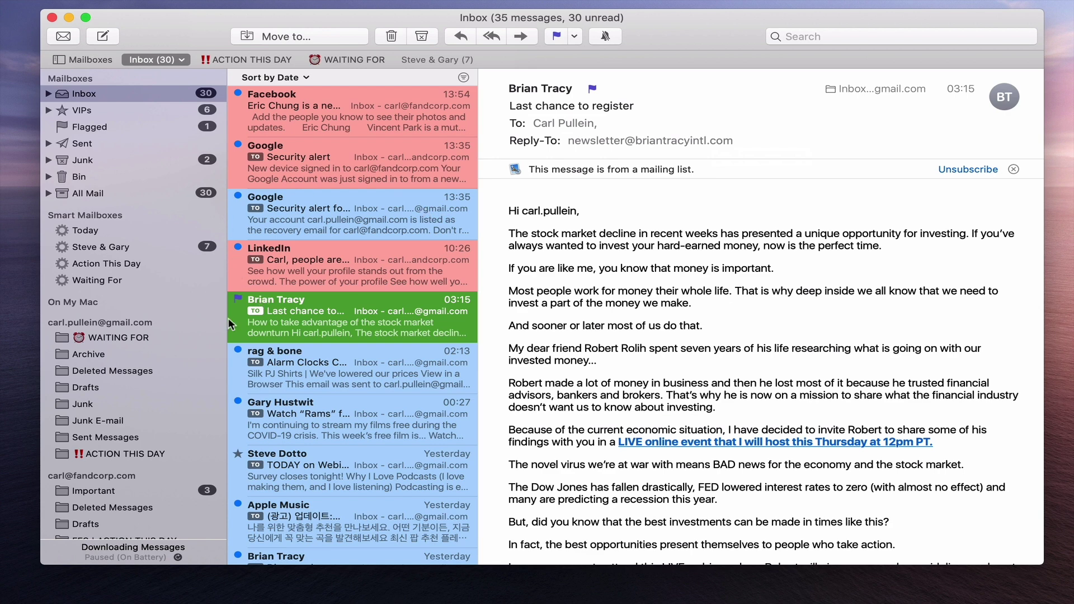
{"action": "left_click", "coordinate": [267, 263]}
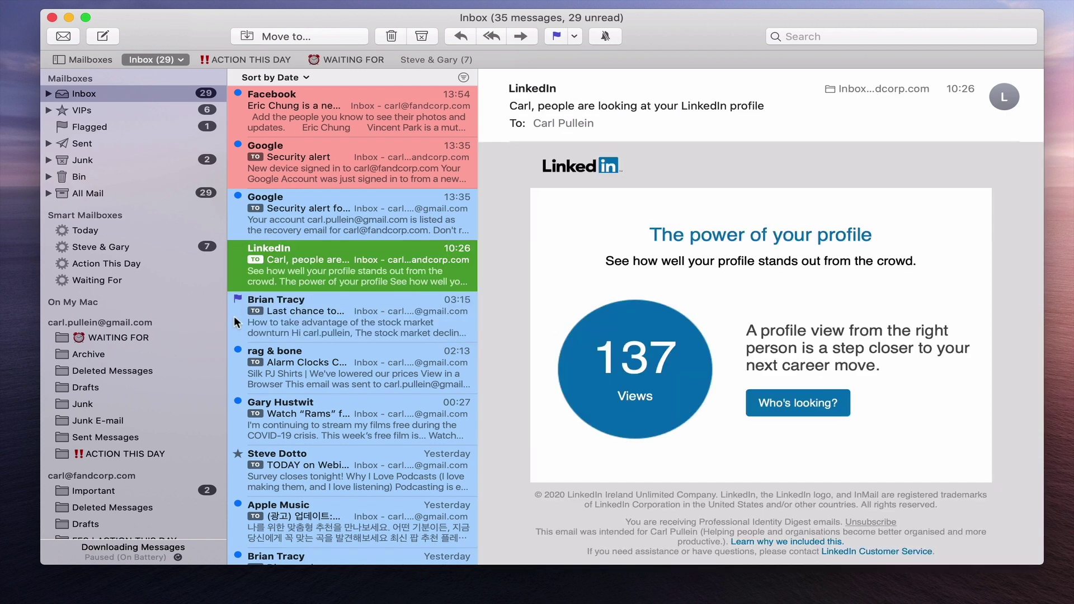
{"action": "left_click", "coordinate": [235, 318]}
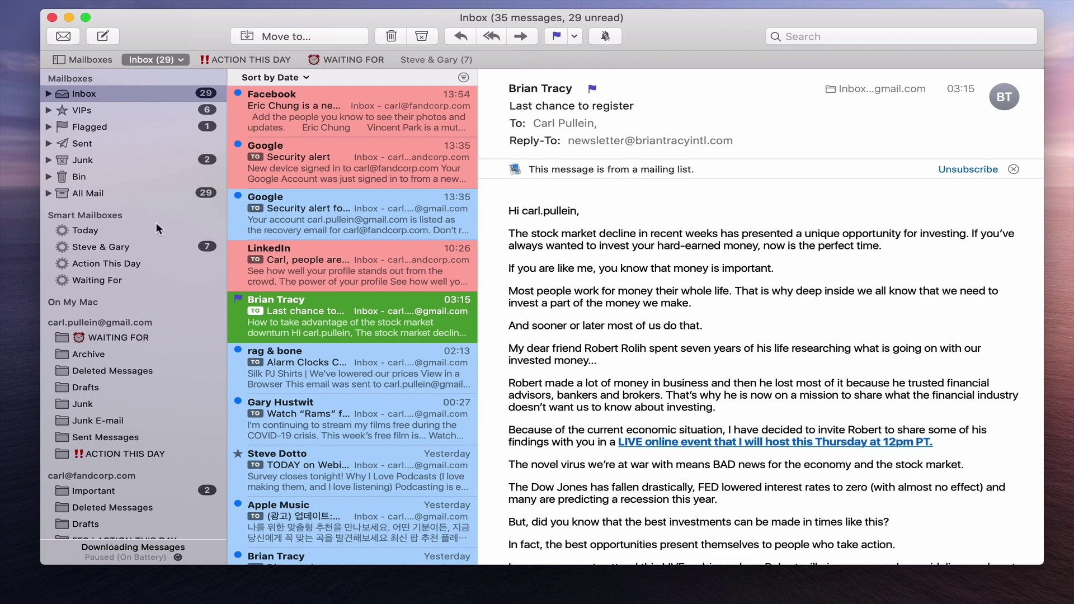
{"action": "left_click", "coordinate": [87, 126]}
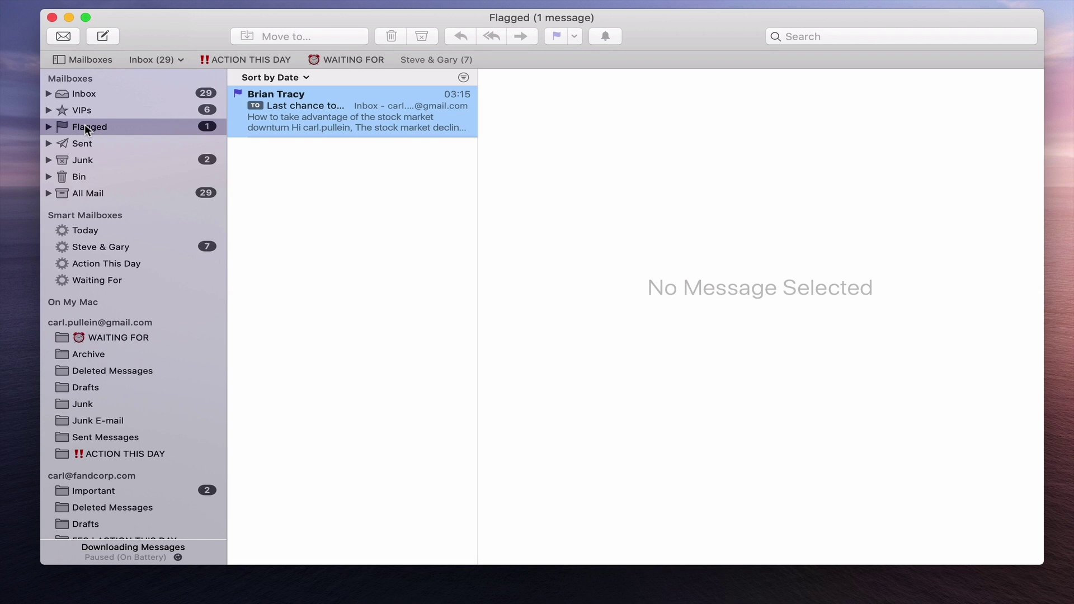
Start a new smart mailbox, check its From criteria, cancel it, and go back to the Inbox.
{"action": "mouse_move", "coordinate": [77, 3]}
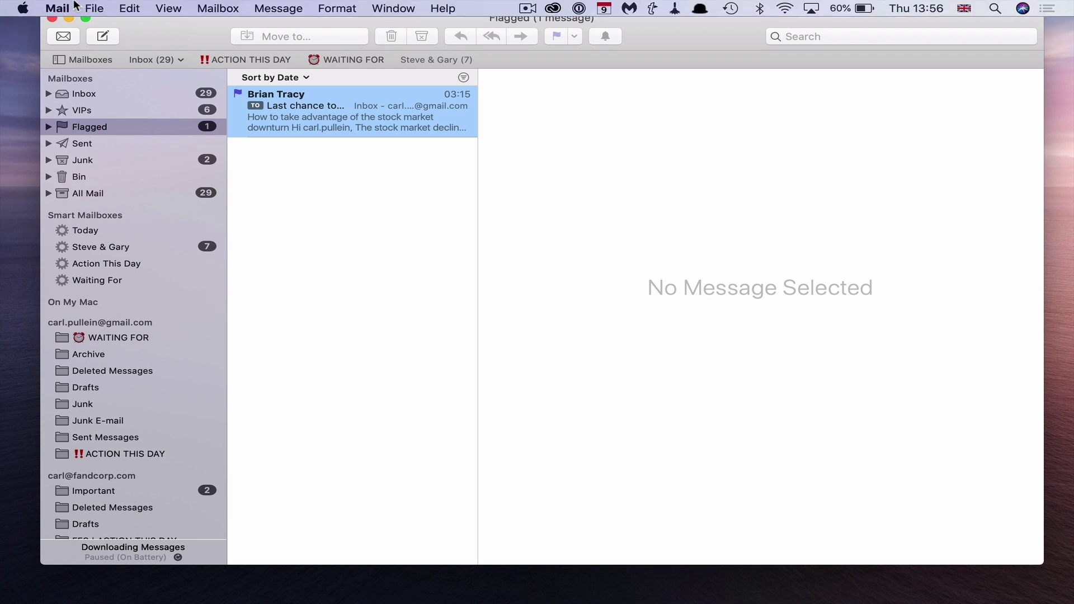
{"action": "left_click", "coordinate": [232, 9]}
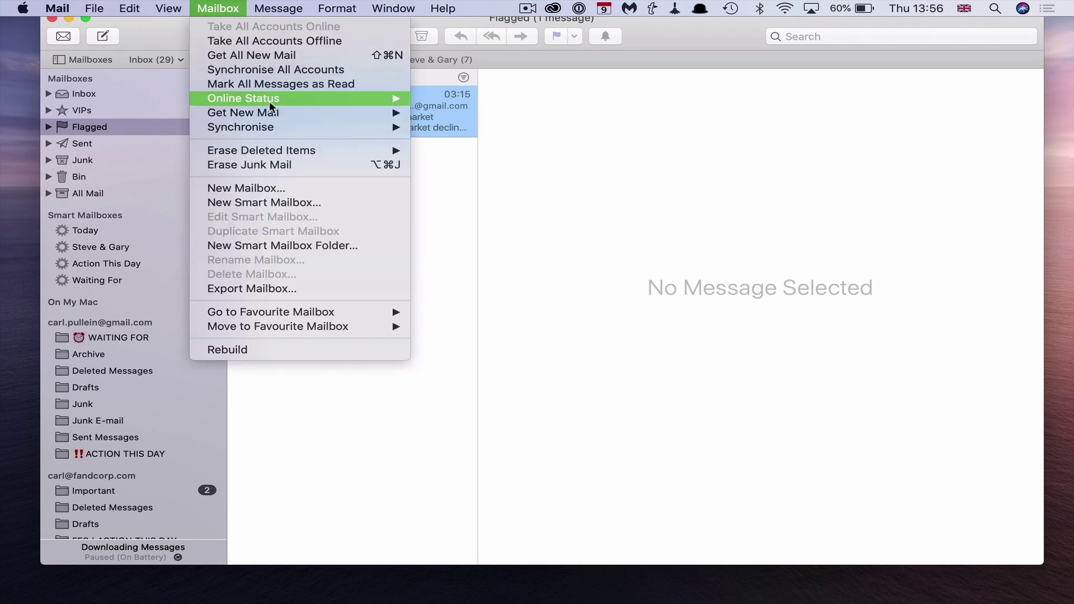
{"action": "left_click", "coordinate": [300, 202]}
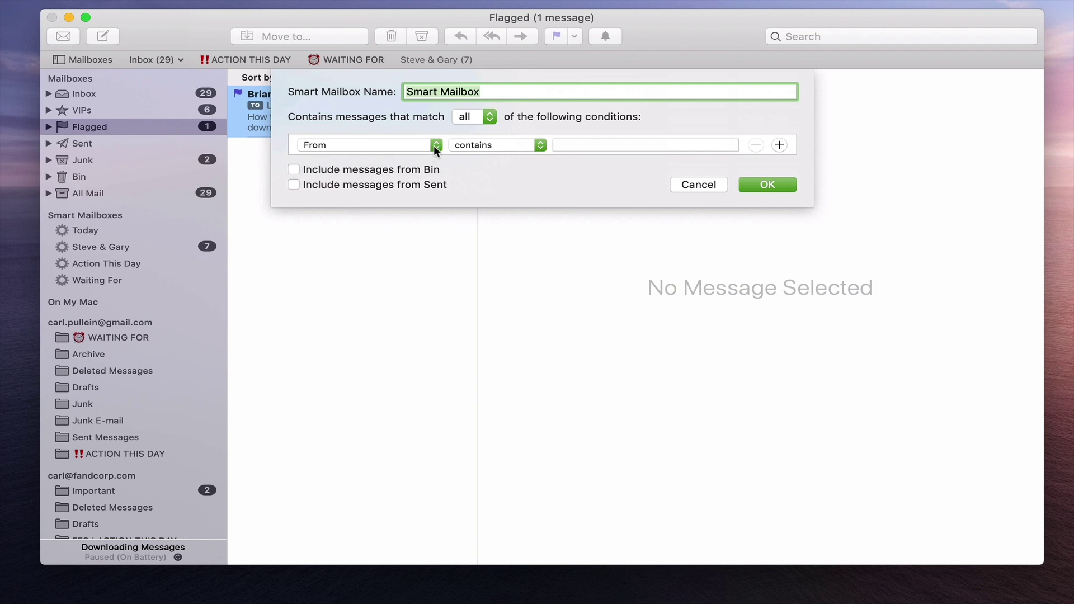
{"action": "left_click", "coordinate": [434, 145]}
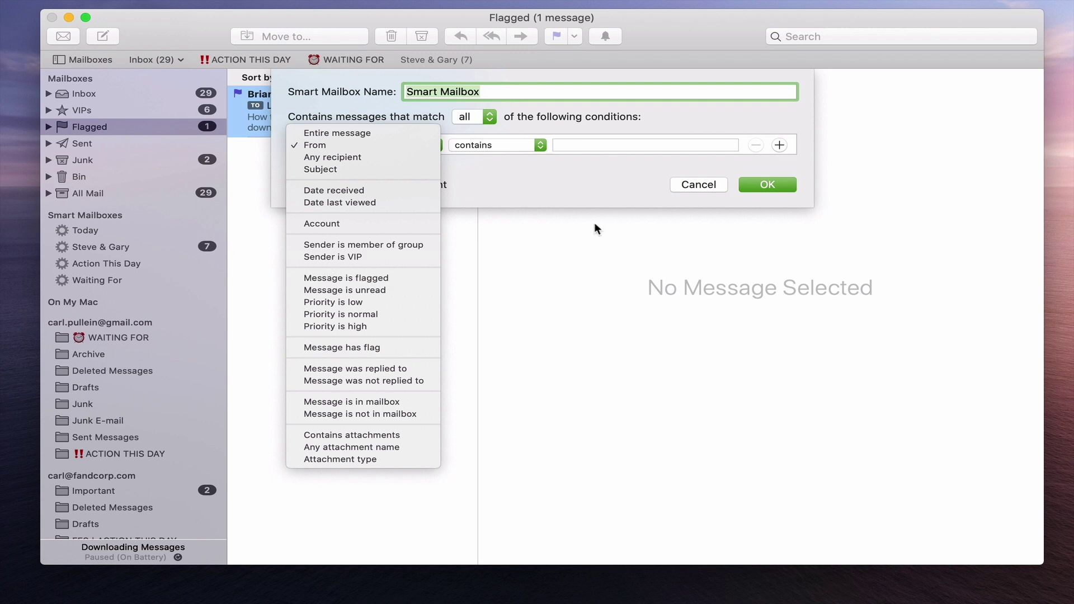
{"action": "left_click", "coordinate": [686, 189]}
{"action": "left_click", "coordinate": [689, 188]}
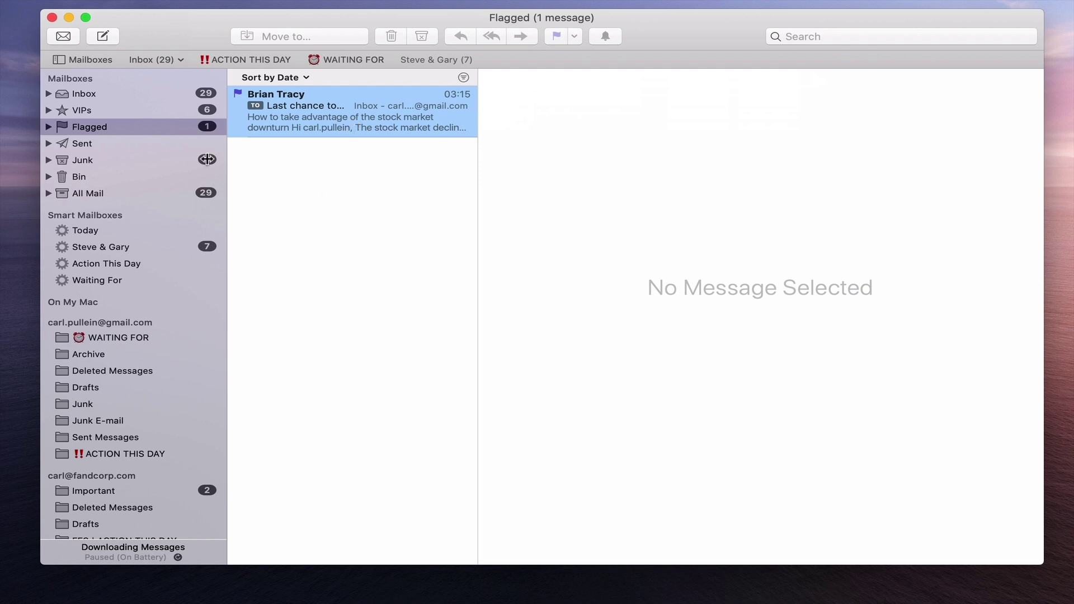
{"action": "left_click", "coordinate": [93, 94]}
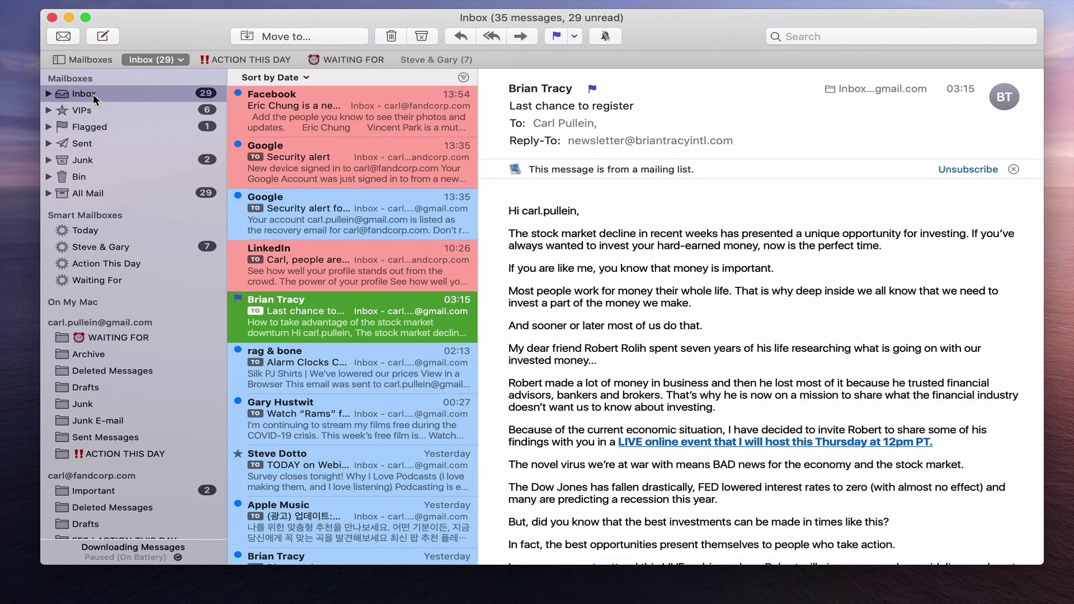